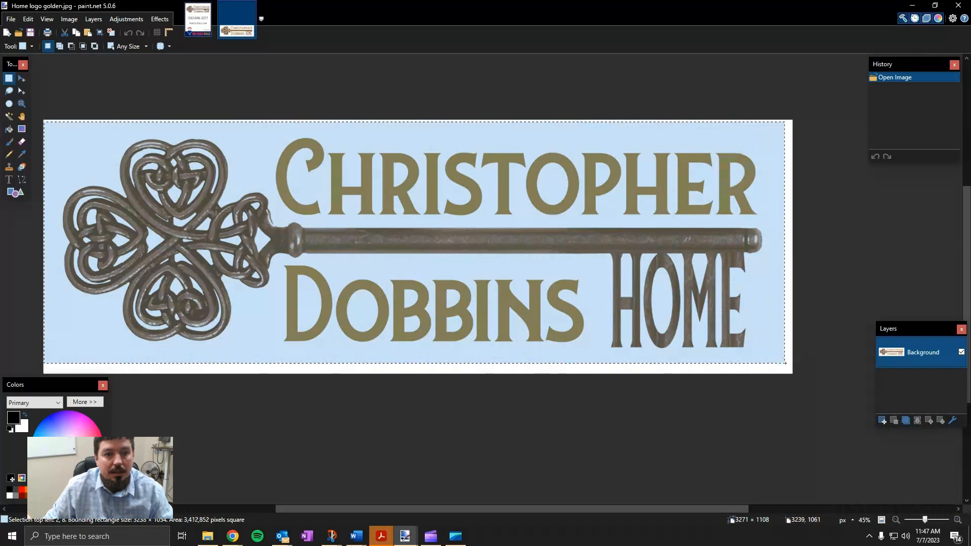
pyautogui.click(787, 363)
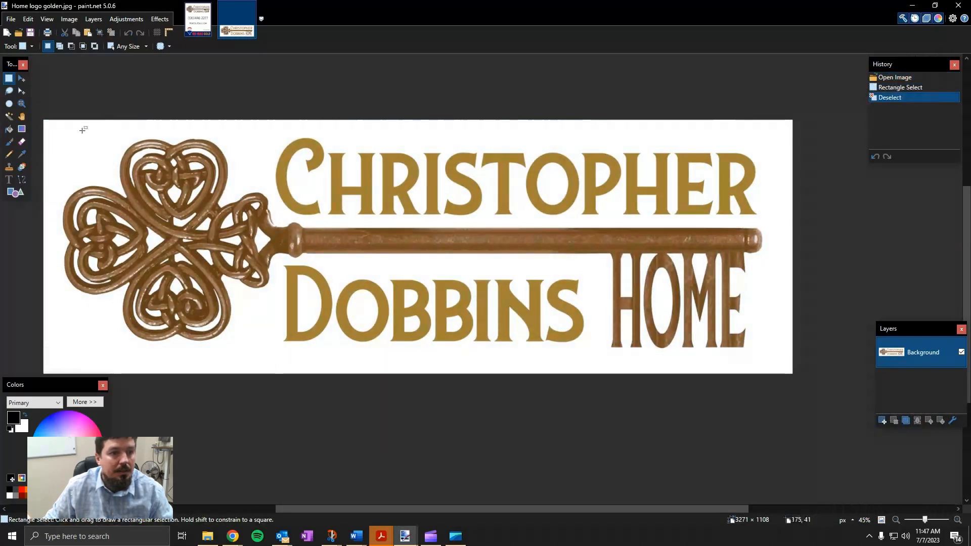
pyautogui.moveTo(53, 129); pyautogui.dragTo(781, 364)
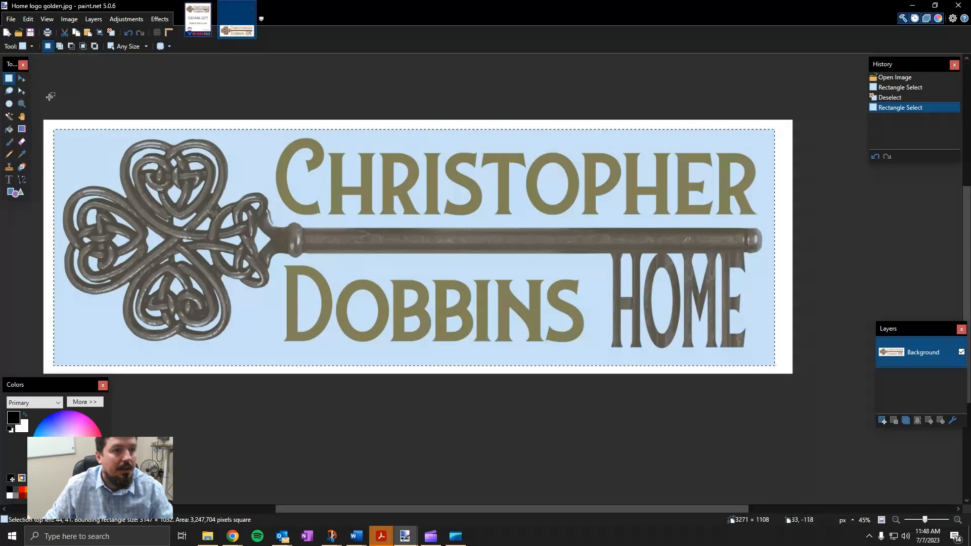
pyautogui.click(50, 96)
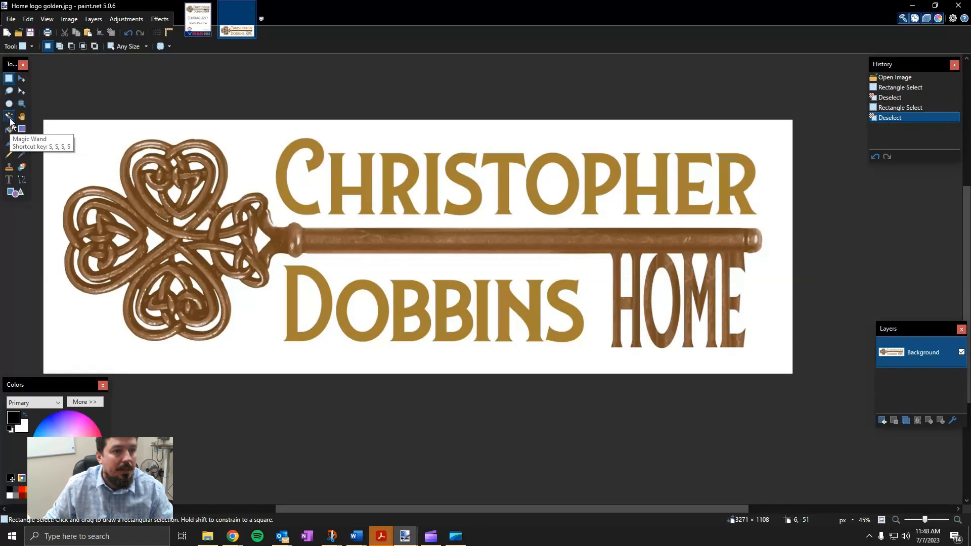
# With the Magic Wand, select the key and the first letters of the top word
pyautogui.click(10, 118)
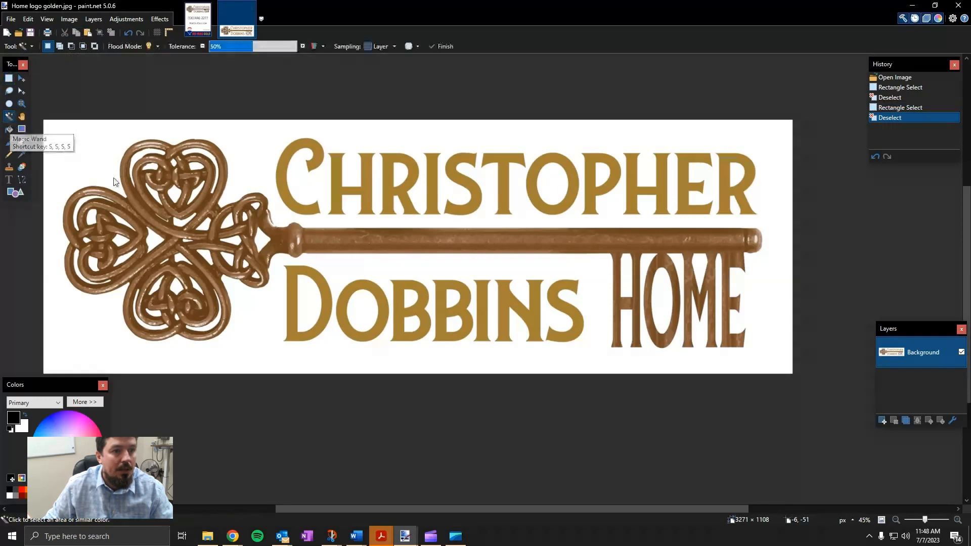
pyautogui.click(150, 216)
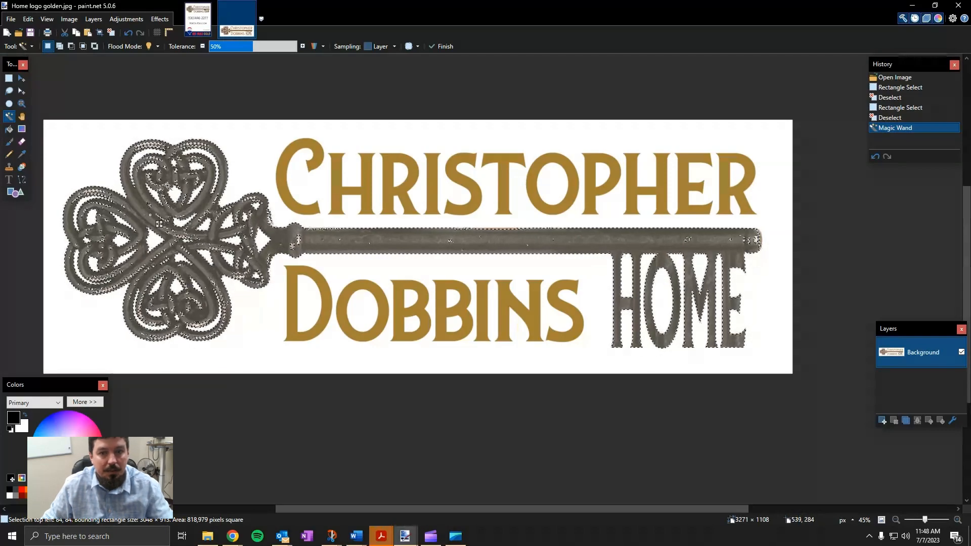
pyautogui.keyDown('ctrl'); pyautogui.click(284, 167); pyautogui.keyUp('ctrl')
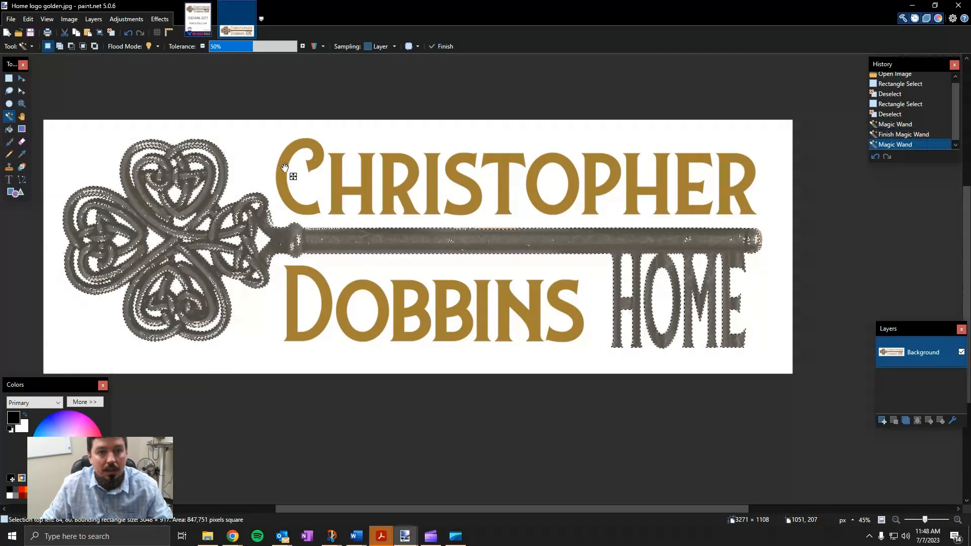
pyautogui.keyDown('ctrl'); pyautogui.click(337, 188); pyautogui.keyUp('ctrl')
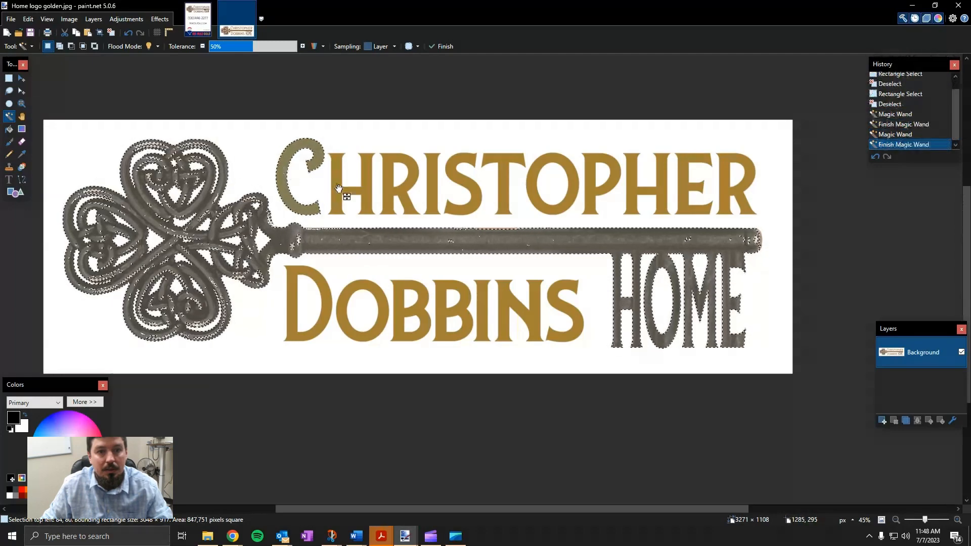
pyautogui.keyDown('ctrl'); pyautogui.click(389, 182); pyautogui.keyUp('ctrl')
pyautogui.keyDown('ctrl'); pyautogui.click(435, 183); pyautogui.keyUp('ctrl')
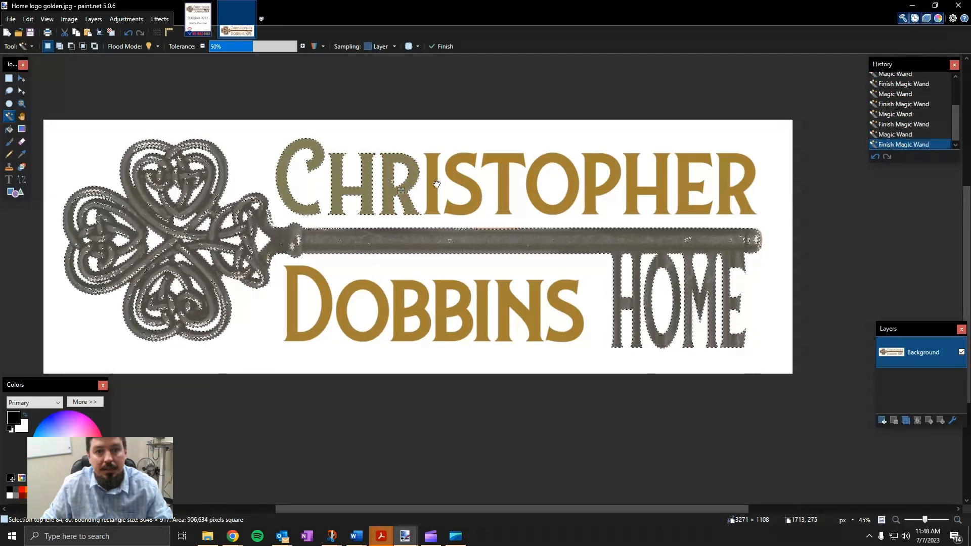
# Add the T, O, R, D and B letters, then select the white background instead
pyautogui.keyDown('ctrl'); pyautogui.click(504, 170); pyautogui.keyUp('ctrl')
pyautogui.keyDown('ctrl'); pyautogui.click(544, 198); pyautogui.keyUp('ctrl')
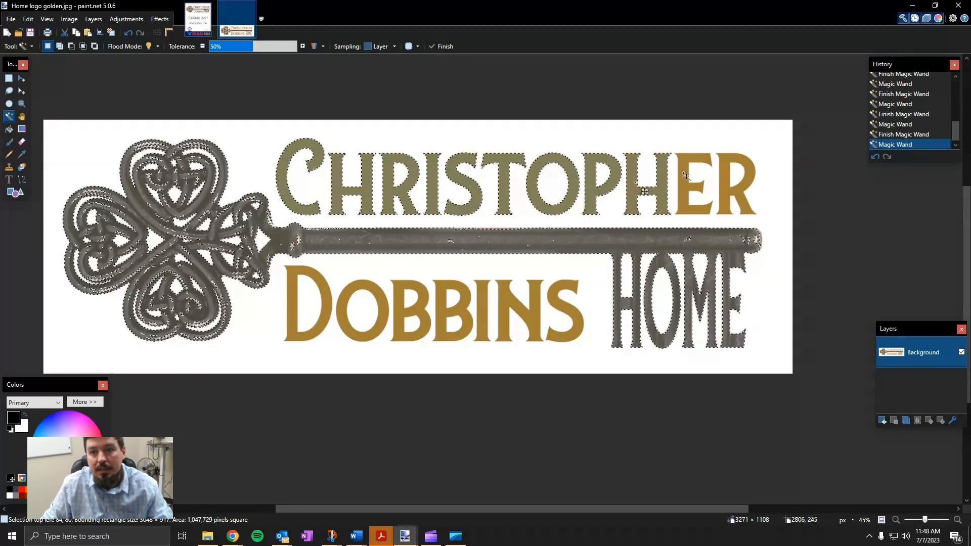
pyautogui.keyDown('ctrl'); pyautogui.click(727, 182); pyautogui.keyUp('ctrl')
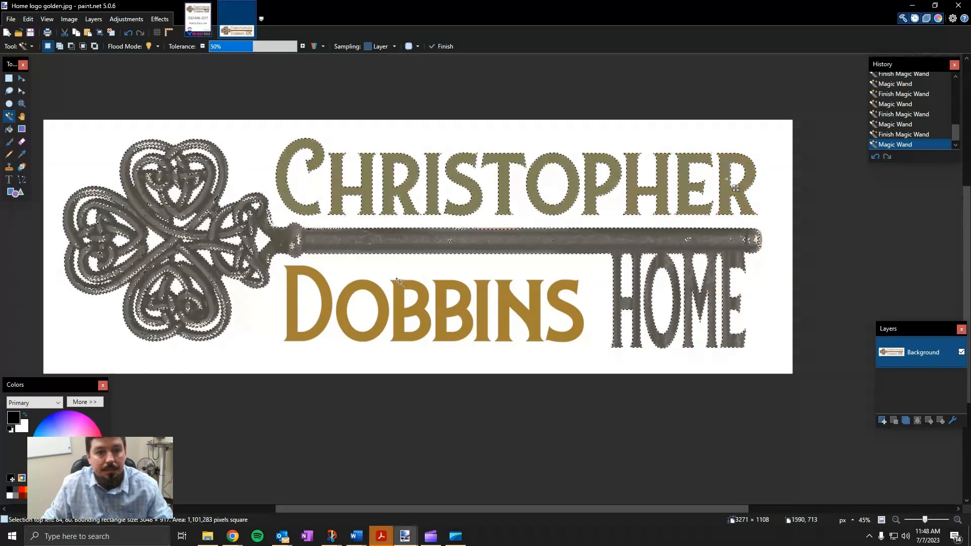
pyautogui.keyDown('ctrl'); pyautogui.click(299, 281); pyautogui.keyUp('ctrl')
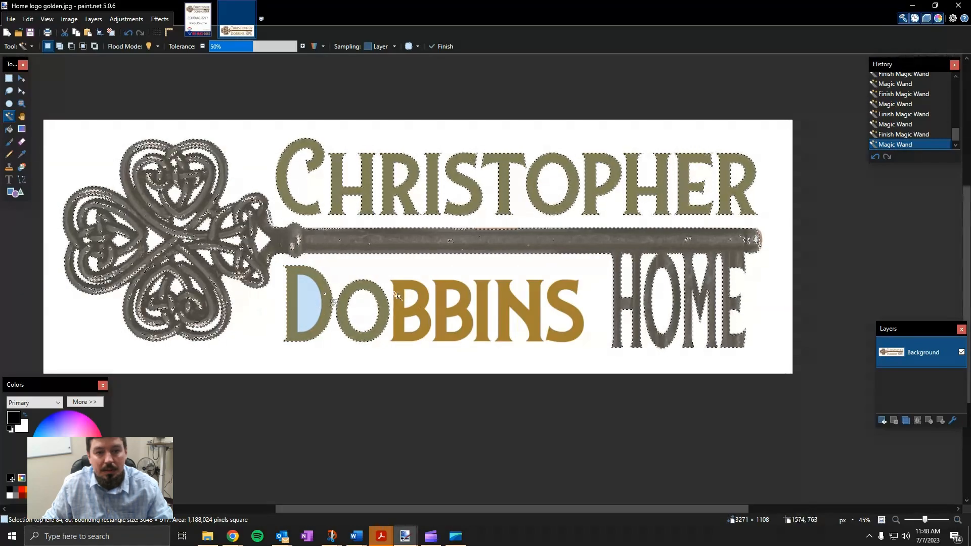
pyautogui.keyDown('ctrl'); pyautogui.click(414, 325); pyautogui.keyUp('ctrl')
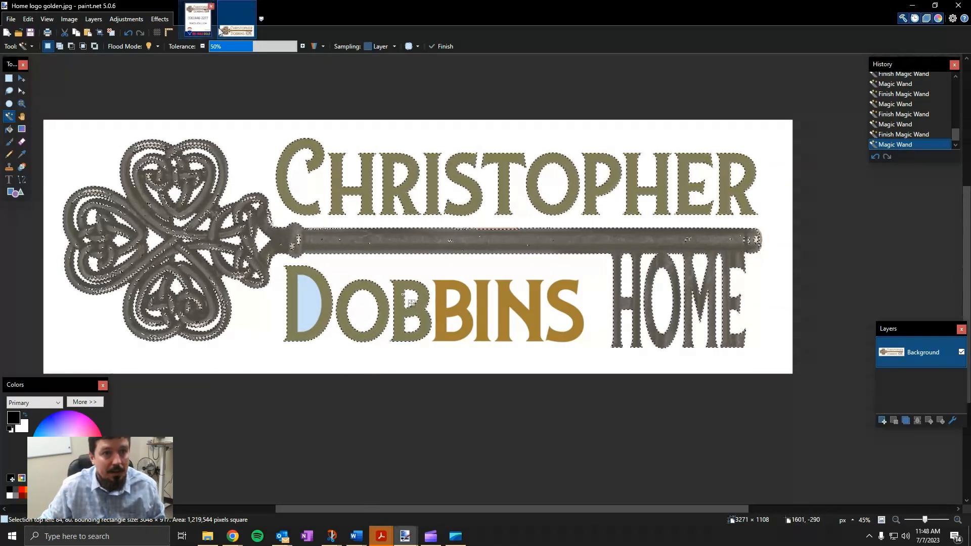
pyautogui.click(80, 143)
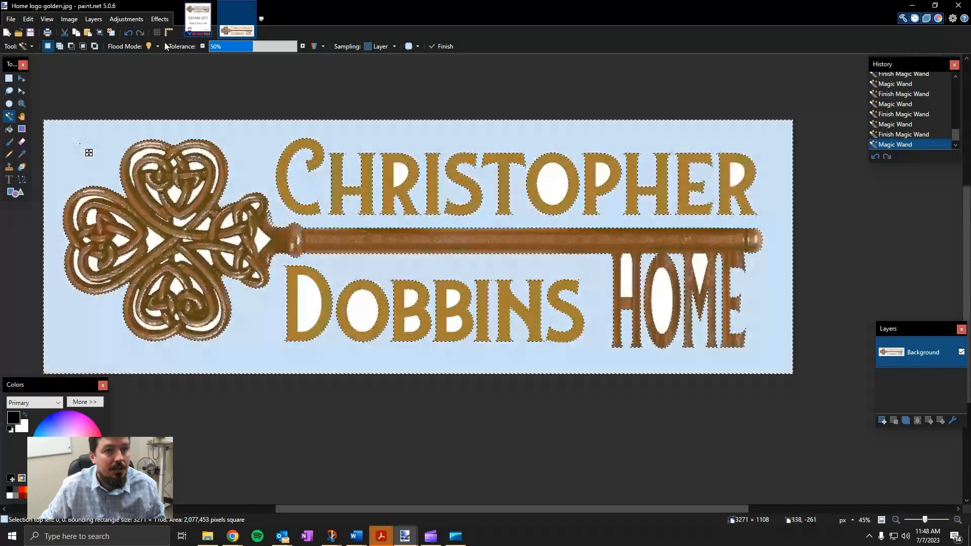
# On sign draft 4, paste the HOME logo, moving and enlarging it over the old key logo
pyautogui.click(197, 20)
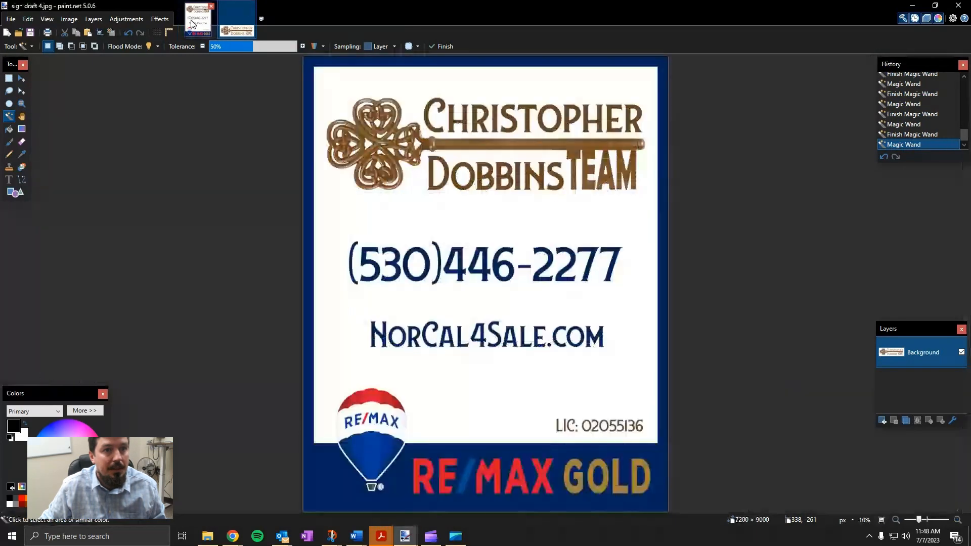
pyautogui.click(88, 33)
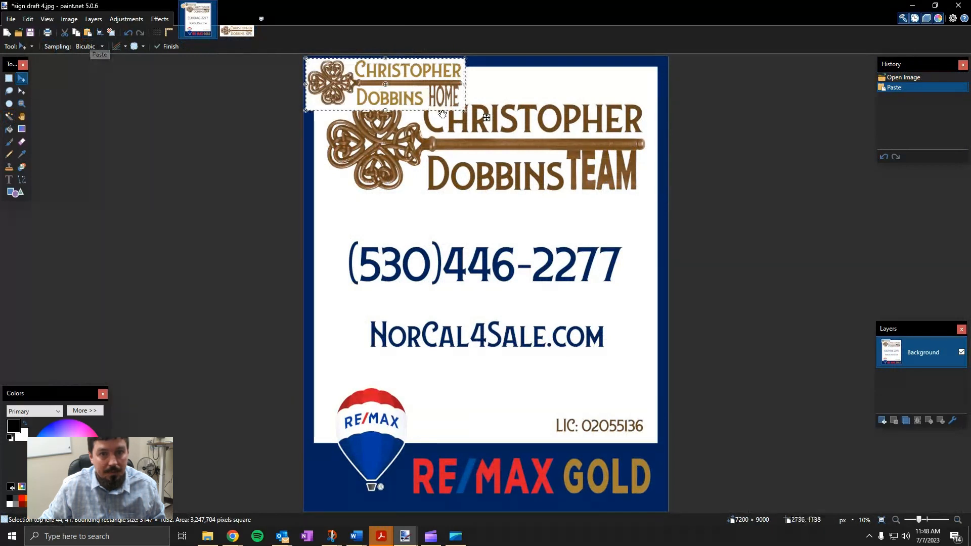
pyautogui.moveTo(394, 84); pyautogui.dragTo(407, 109)
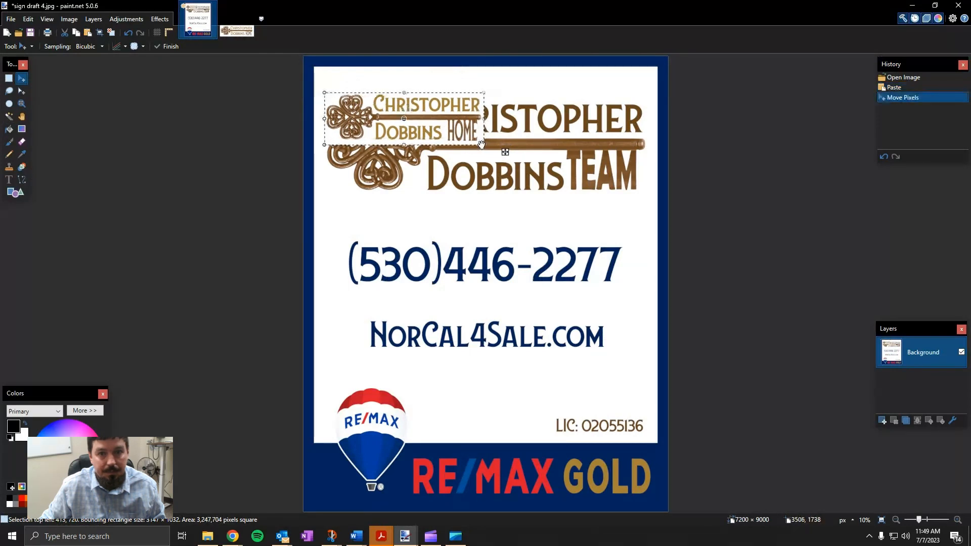
pyautogui.moveTo(490, 146); pyautogui.dragTo(649, 201)
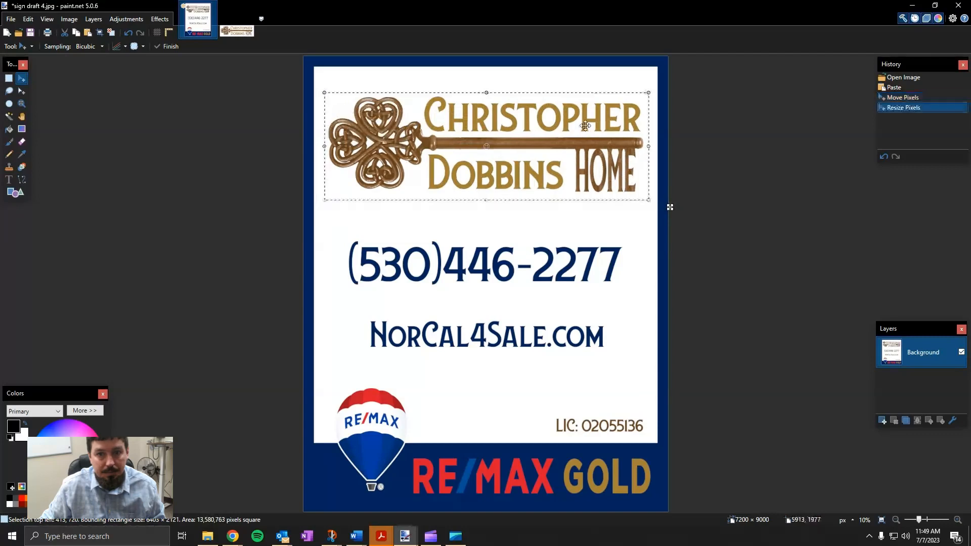
pyautogui.click(534, 95)
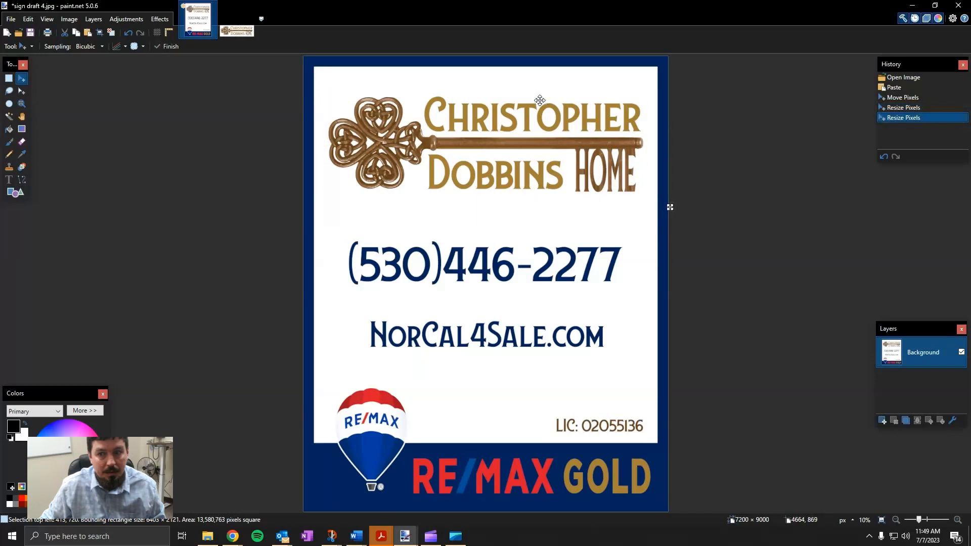
pyautogui.click(539, 100)
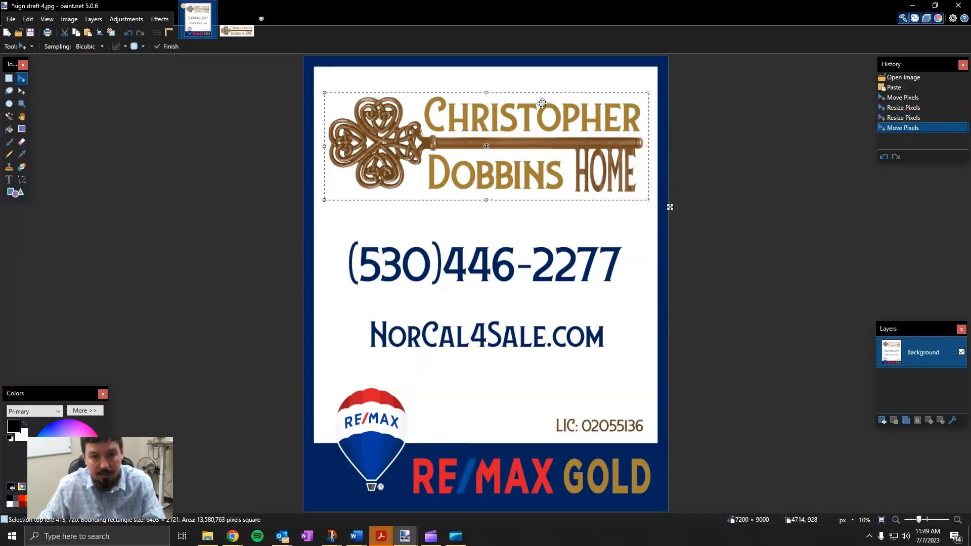
# Undo the move, resize and paste to restore the original TEAM logo
pyautogui.hotkey('ctrl', 'z')
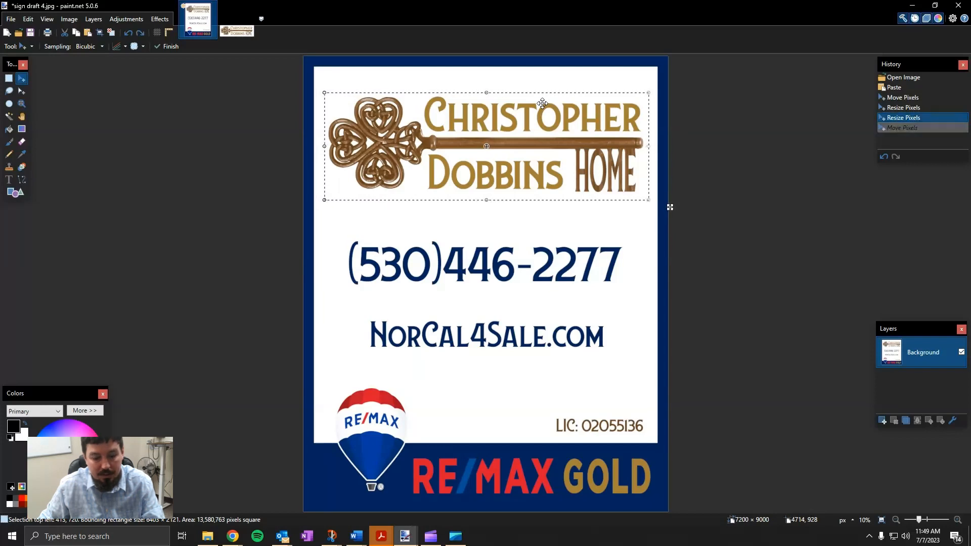
pyautogui.hotkey('ctrl', 'z')
pyautogui.hotkey('ctrl', 'z')
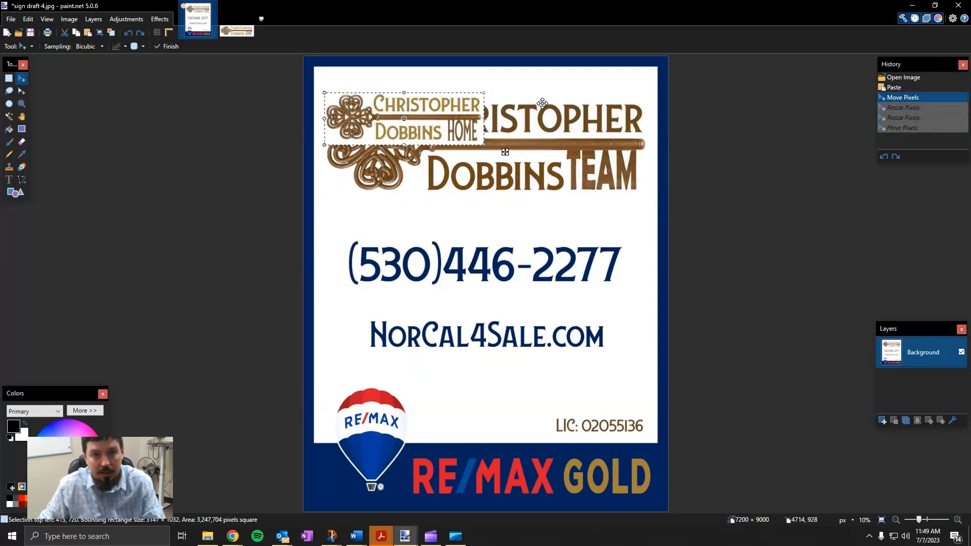
pyautogui.hotkey('ctrl', 'z')
pyautogui.hotkey('ctrl', 'z')
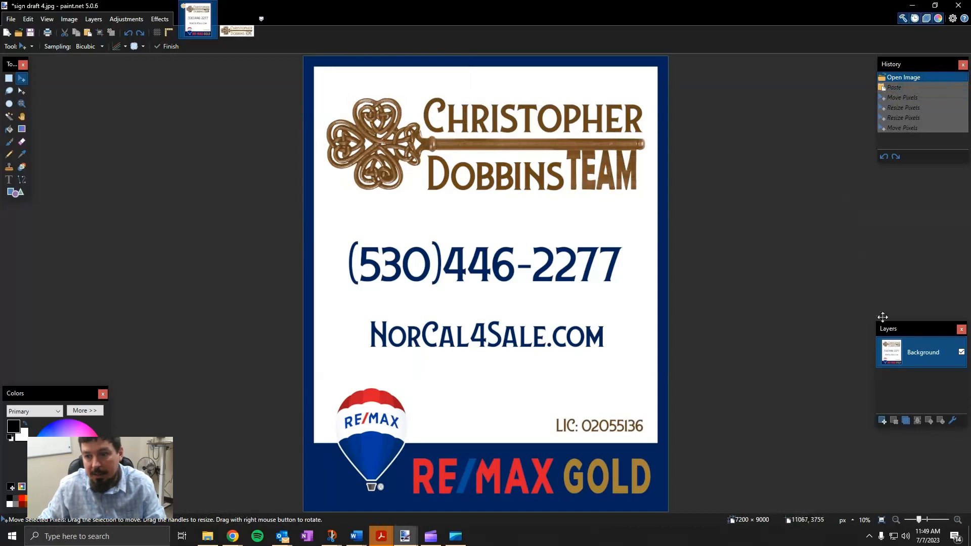
# Add a new Layer 2 and paste the HOME logo onto it, enlarged over the old logo
pyautogui.click(883, 420)
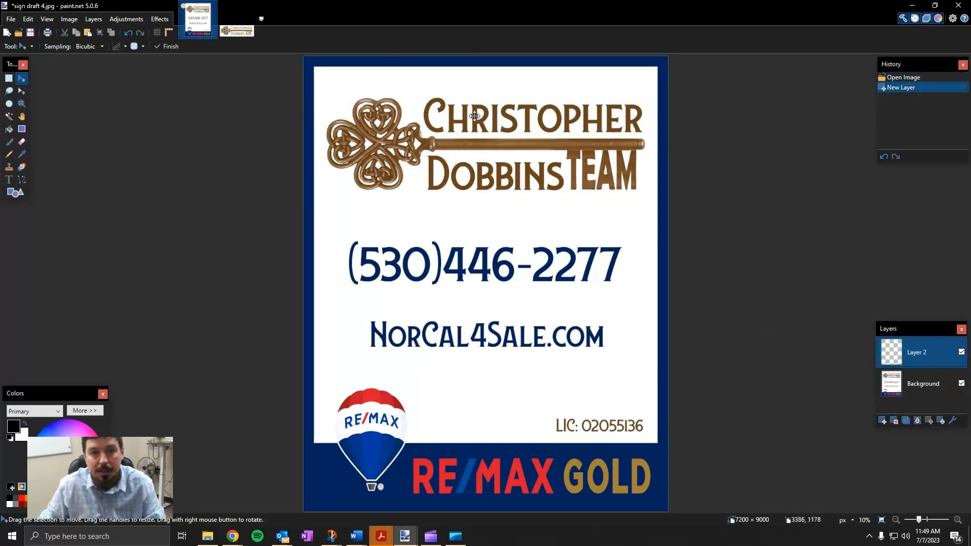
pyautogui.hotkey('ctrl', 'a')
pyautogui.click(336, 100)
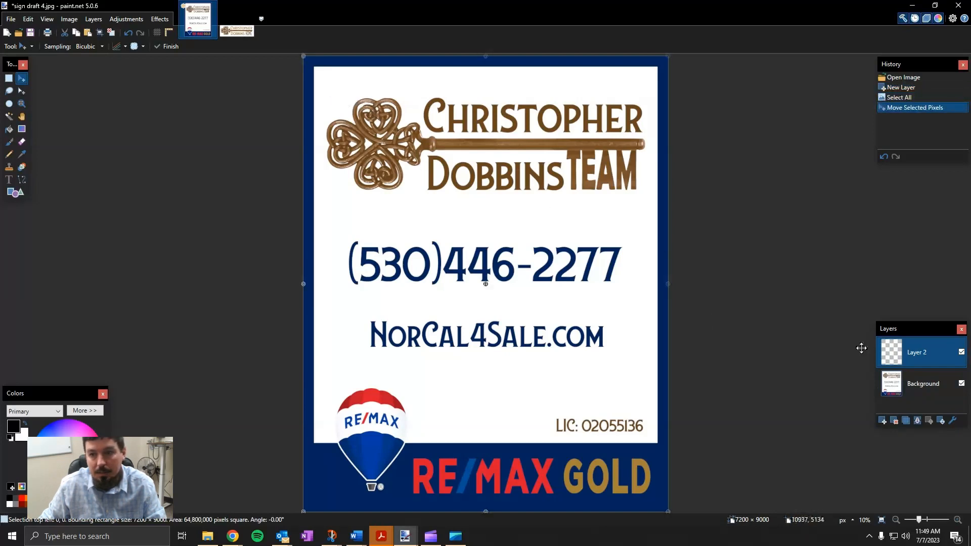
pyautogui.click(22, 143)
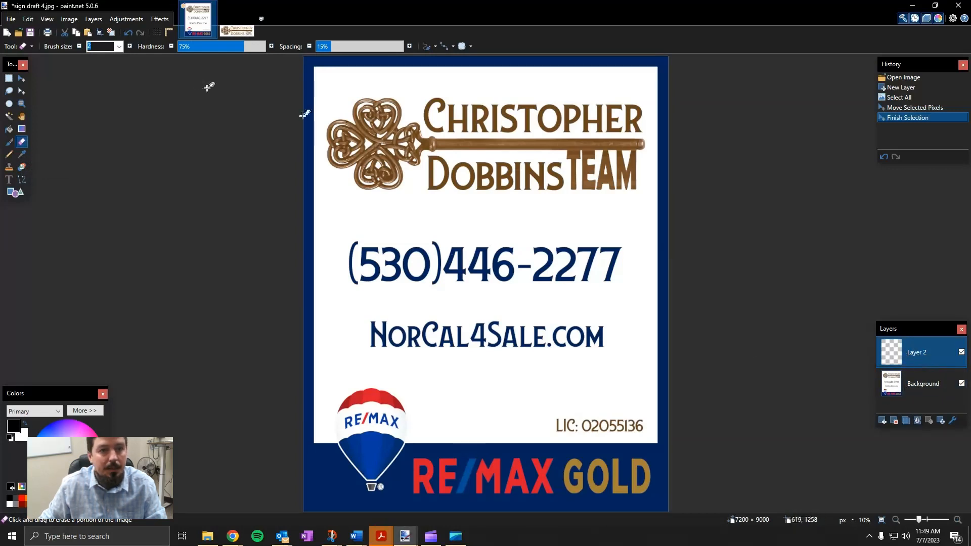
pyautogui.click(88, 33)
pyautogui.moveTo(337, 117)
pyautogui.mouseDown()
pyautogui.moveTo(346, 104)
pyautogui.moveTo(354, 118)
pyautogui.mouseUp()
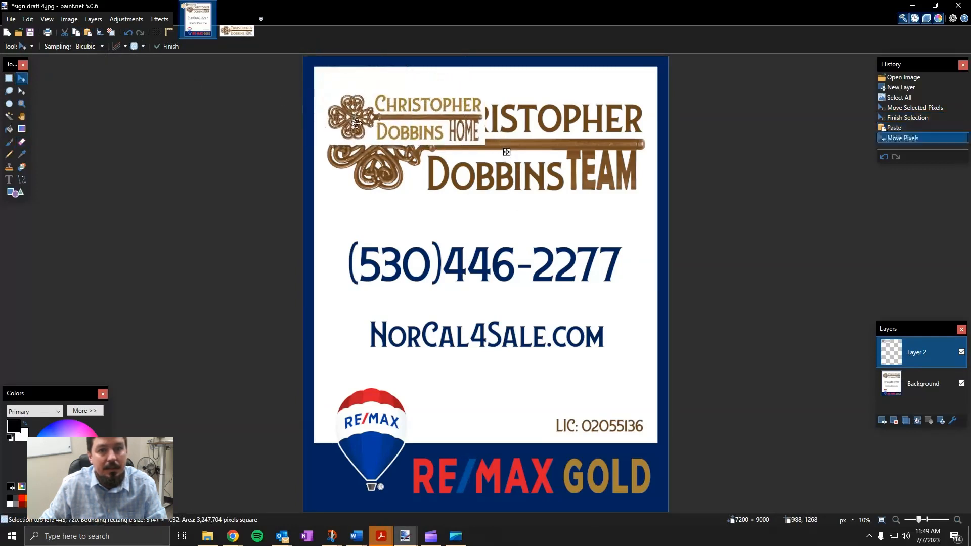
pyautogui.moveTo(484, 145); pyautogui.dragTo(645, 201)
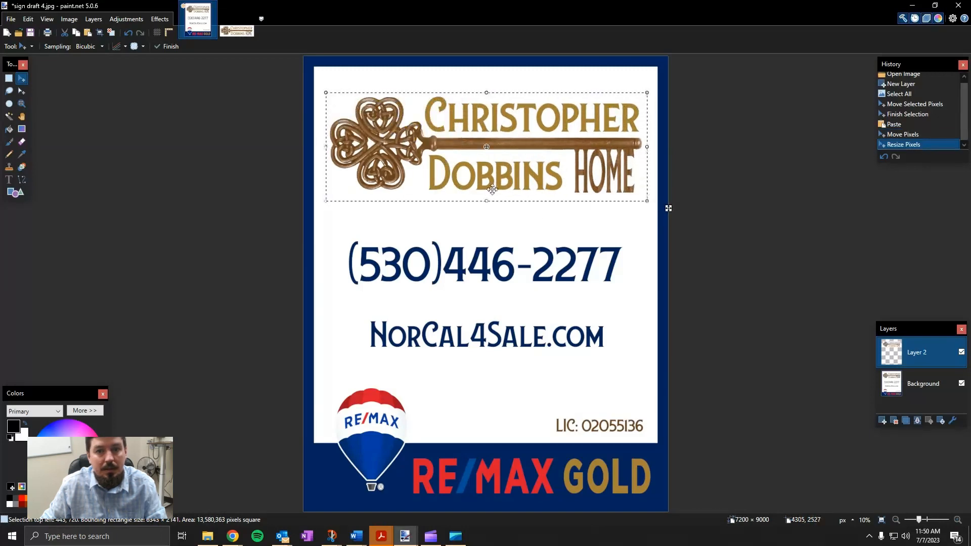
# Toggle Layer 2's visibility repeatedly to compare HOME with TEAM, leaving it shown
pyautogui.click(962, 356)
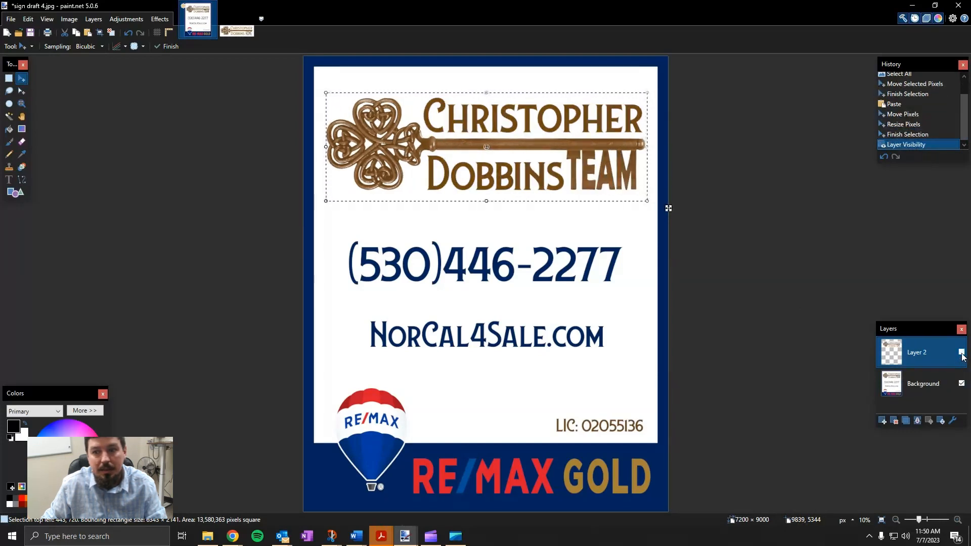
pyautogui.click(962, 352)
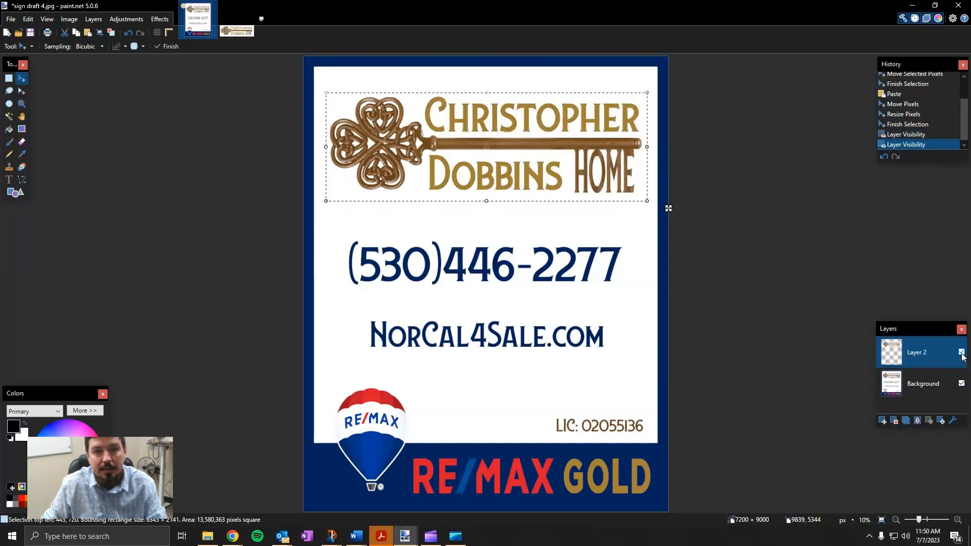
pyautogui.click(962, 353)
pyautogui.click(961, 353)
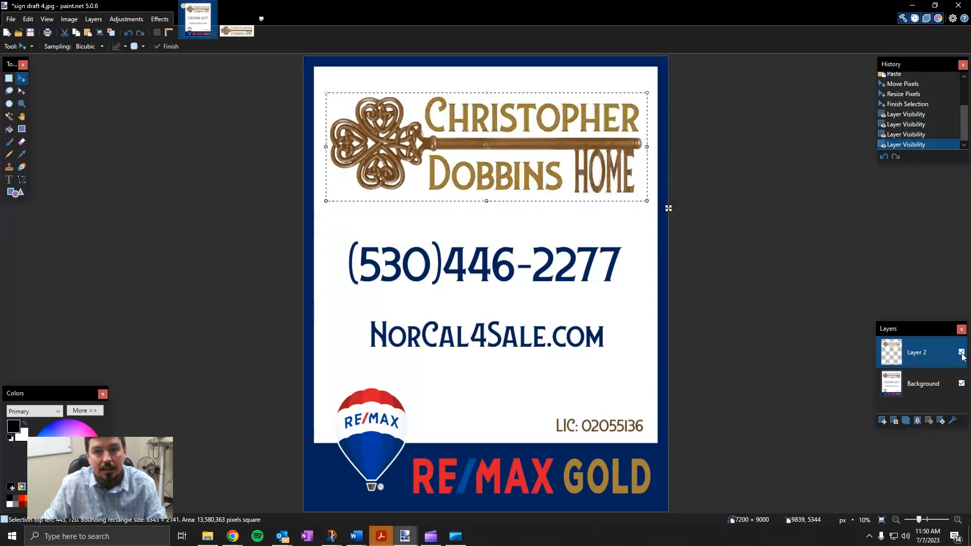
pyautogui.click(961, 353)
pyautogui.click(962, 353)
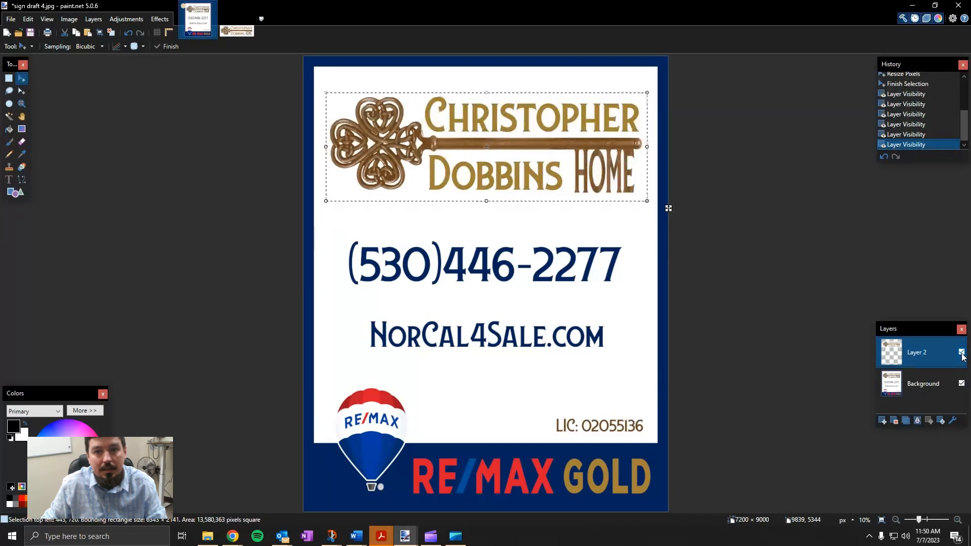
pyautogui.click(961, 353)
pyautogui.click(961, 353)
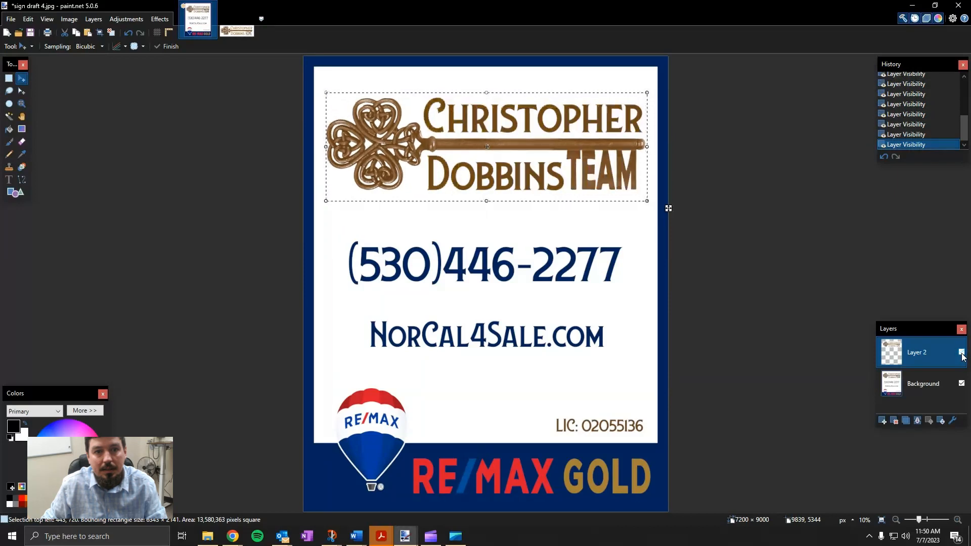
pyautogui.click(961, 353)
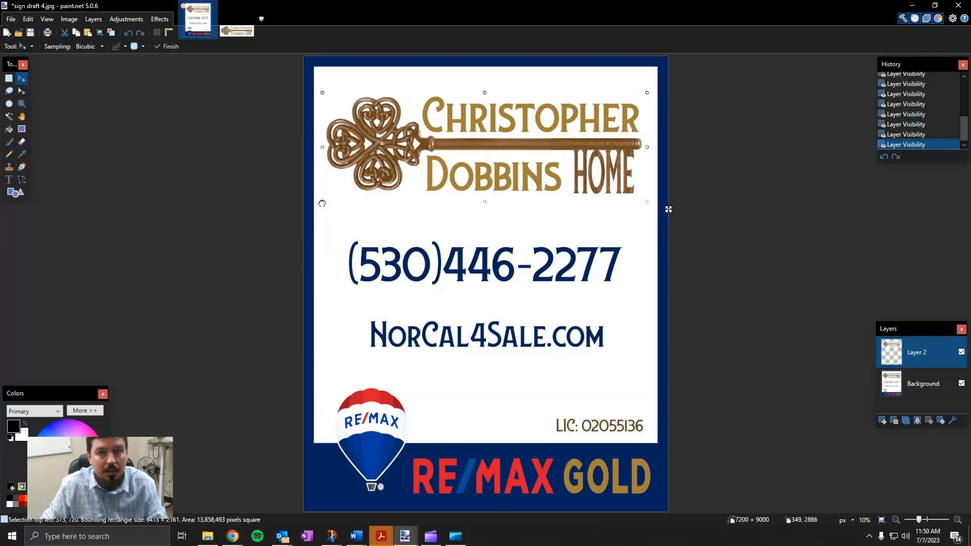
# Reposition the HOME overlay, compare it against TEAM again, and leave it visible
pyautogui.click(322, 204)
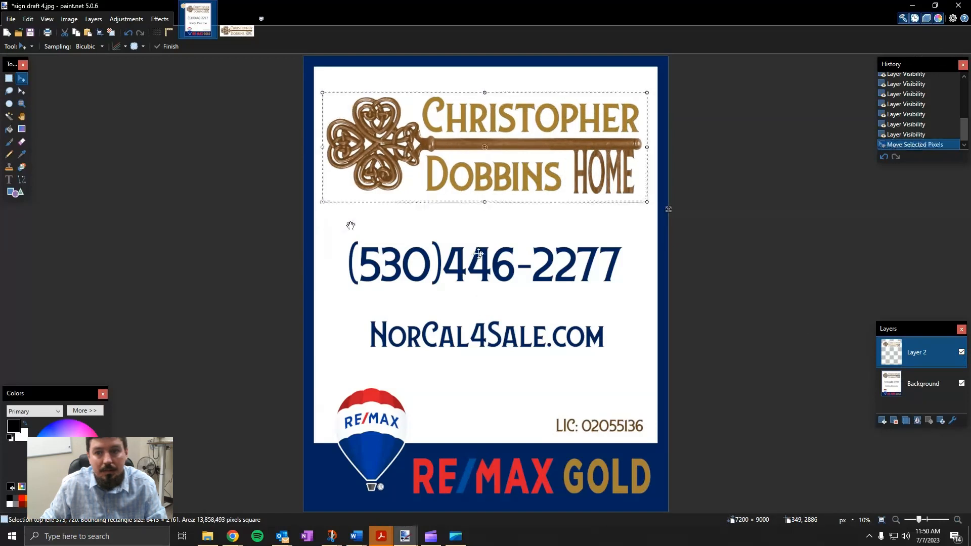
pyautogui.click(962, 353)
pyautogui.click(961, 353)
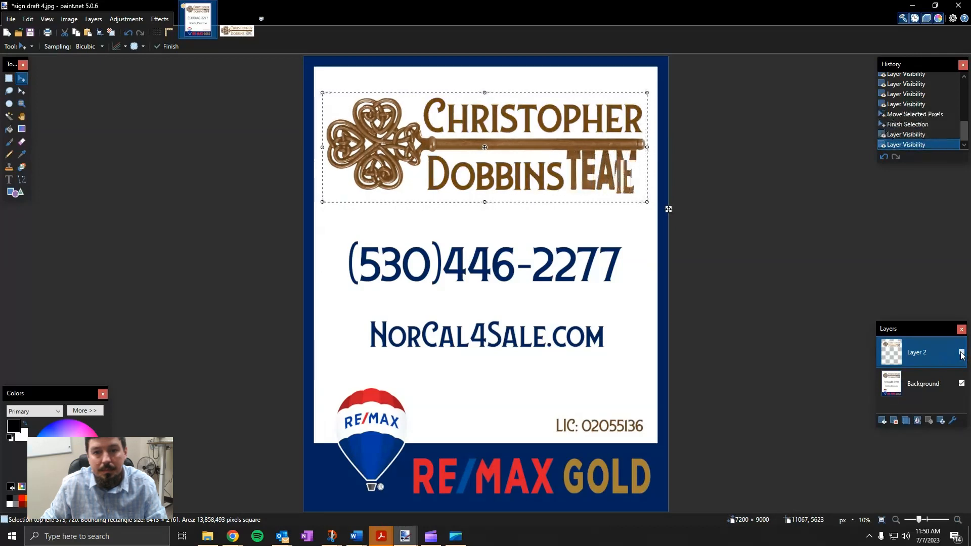
pyautogui.click(962, 353)
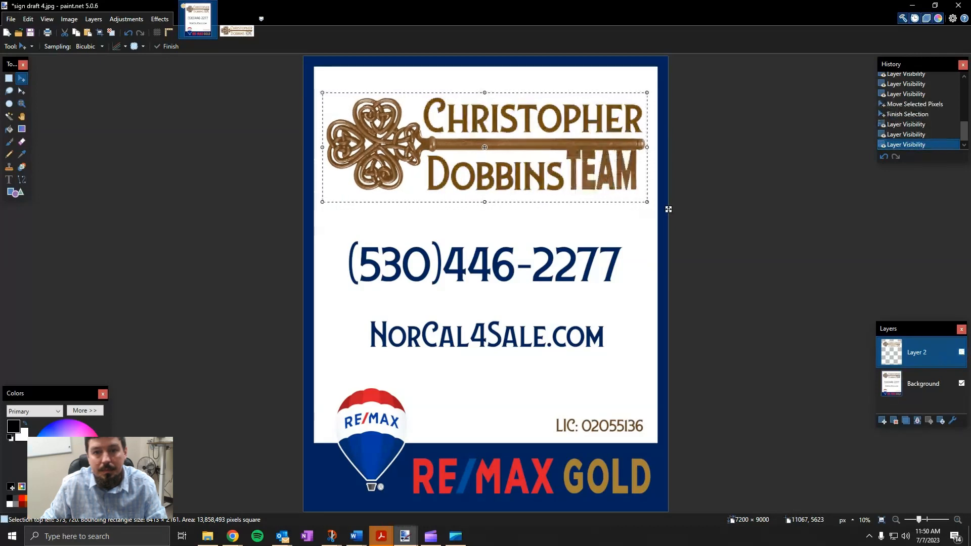
pyautogui.click(962, 353)
pyautogui.click(962, 353)
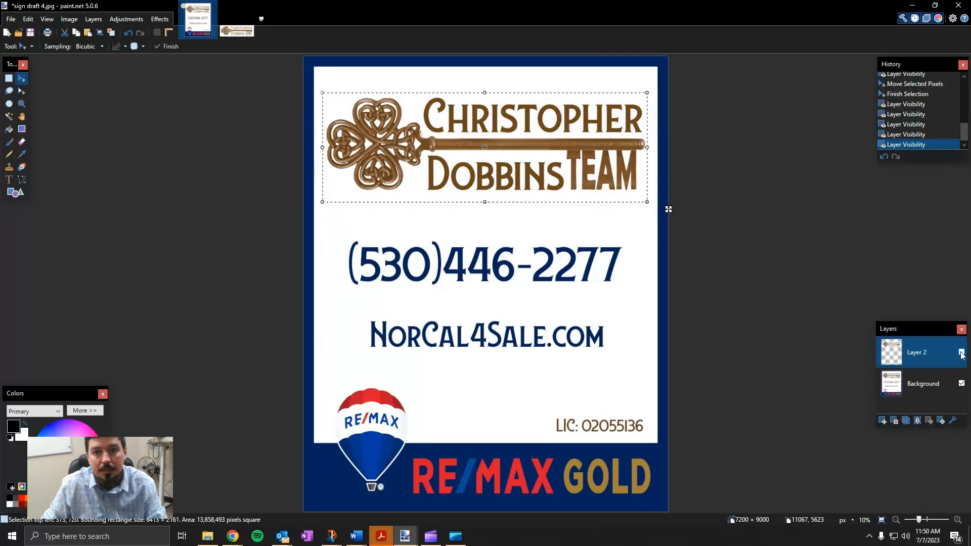
pyautogui.click(962, 353)
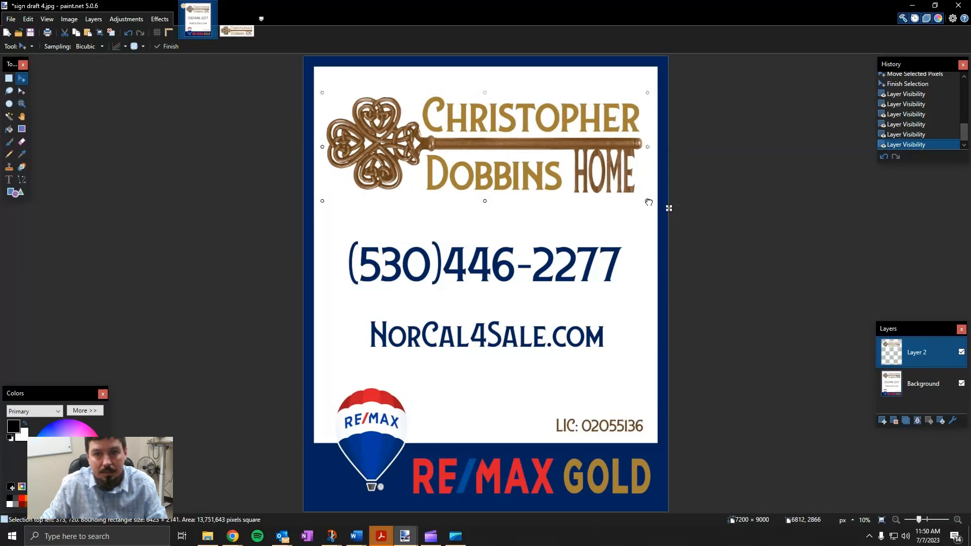
pyautogui.click(648, 202)
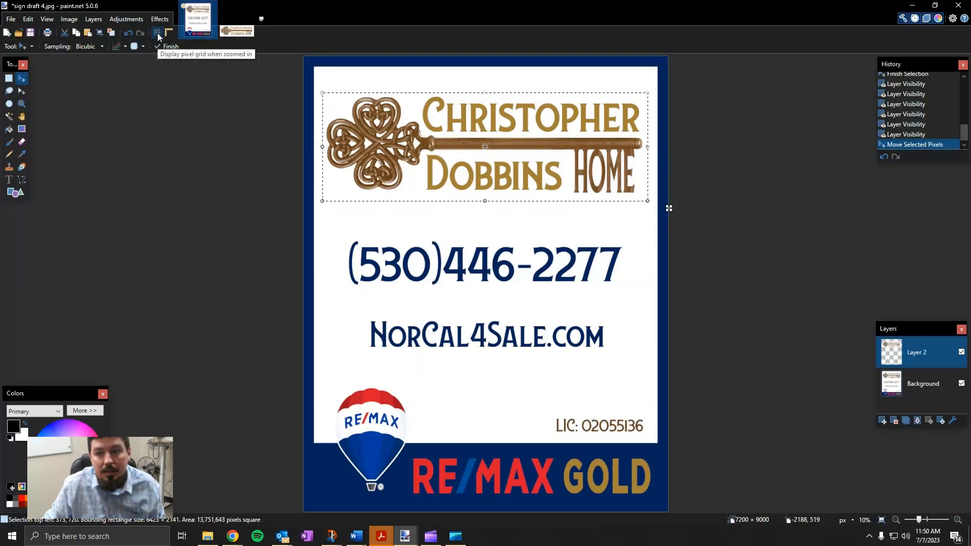
# Turn on View > Pixel grid and show the rulers around the canvas
pyautogui.click(49, 21)
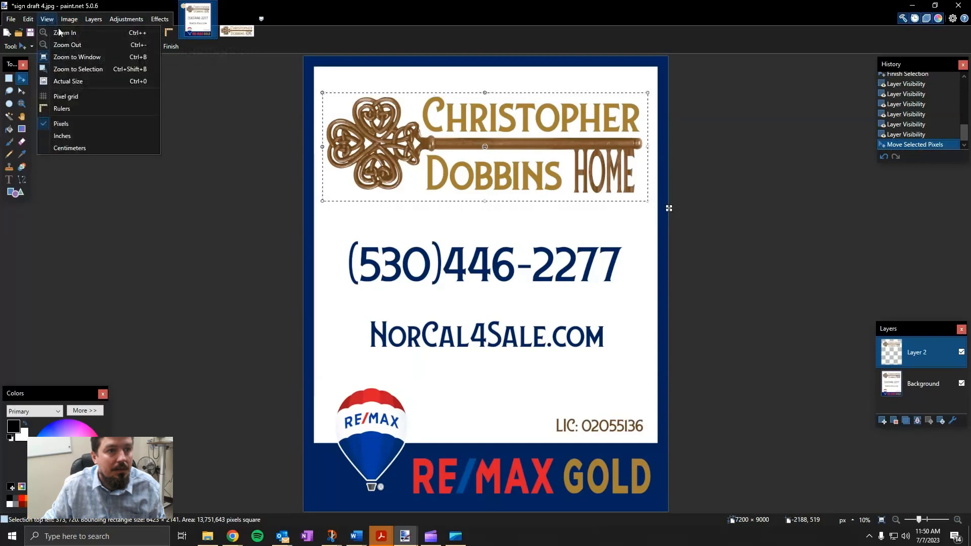
pyautogui.click(80, 98)
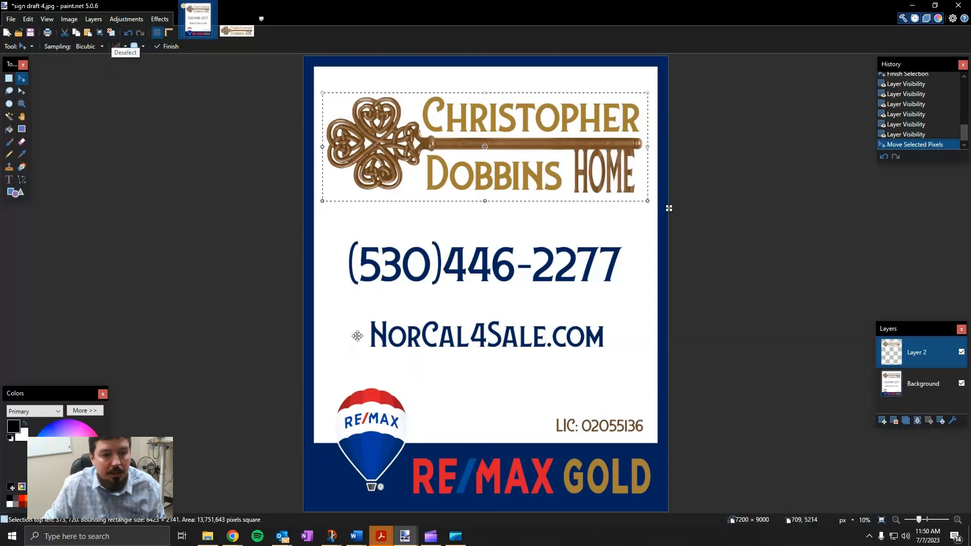
pyautogui.click(168, 33)
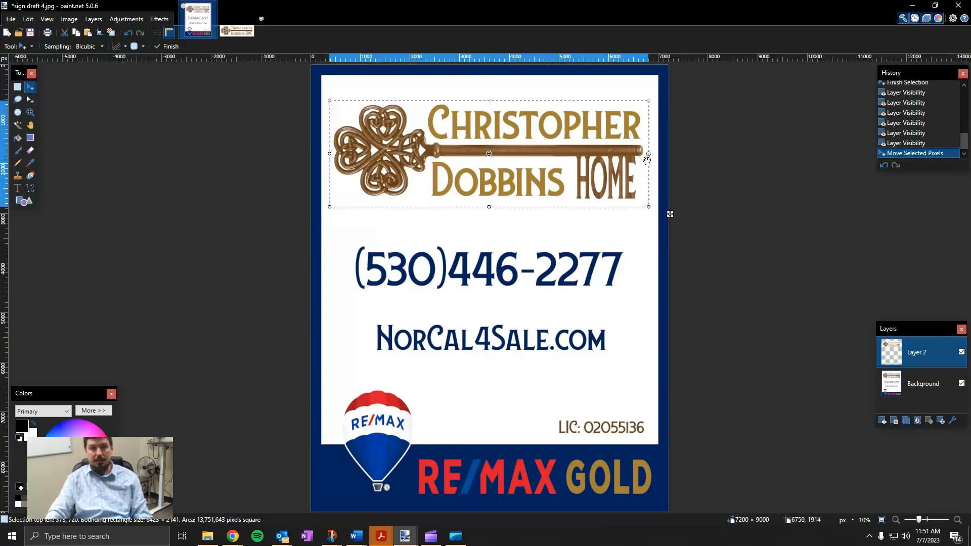
# Zoom out, then zoom back in on the phone number and website
pyautogui.click(895, 521)
pyautogui.click(895, 521)
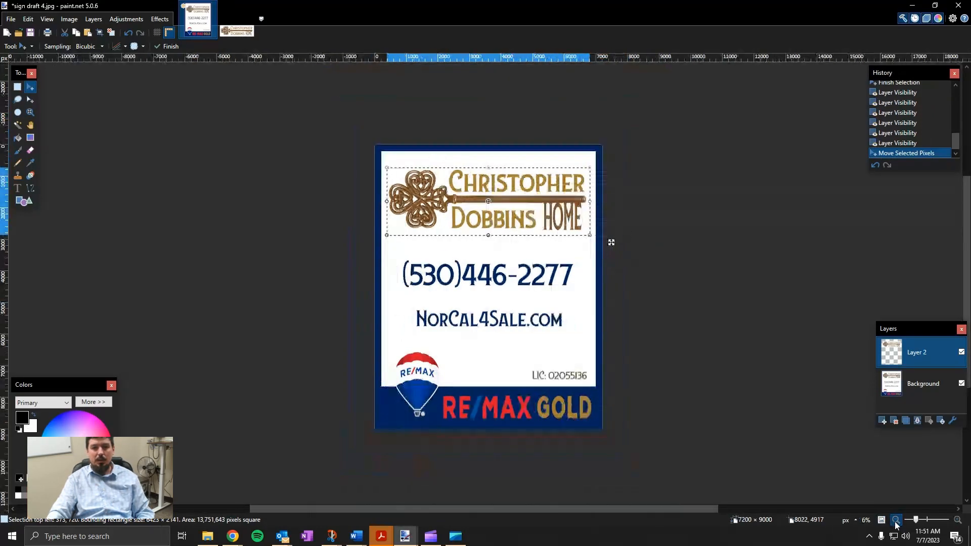
pyautogui.click(895, 521)
pyautogui.click(896, 521)
pyautogui.click(896, 521)
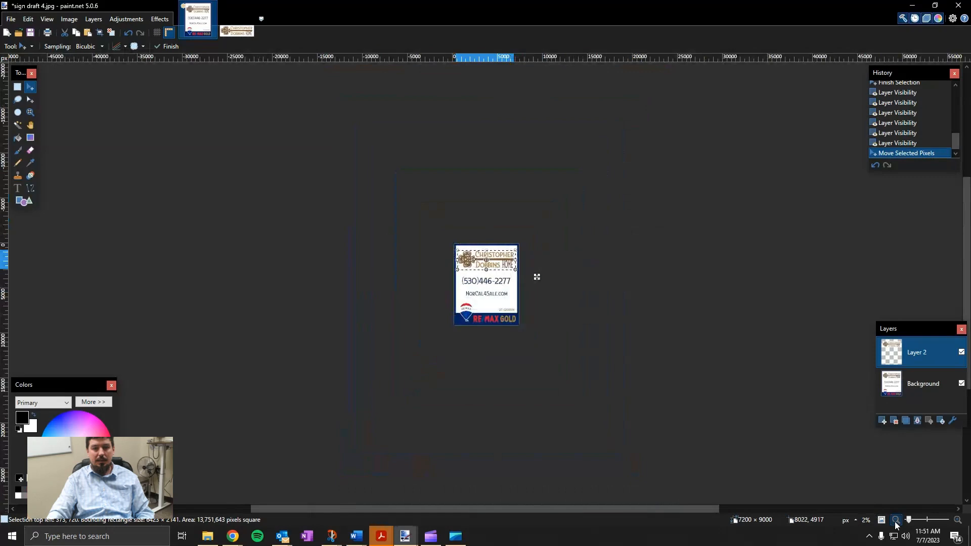
pyautogui.click(957, 521)
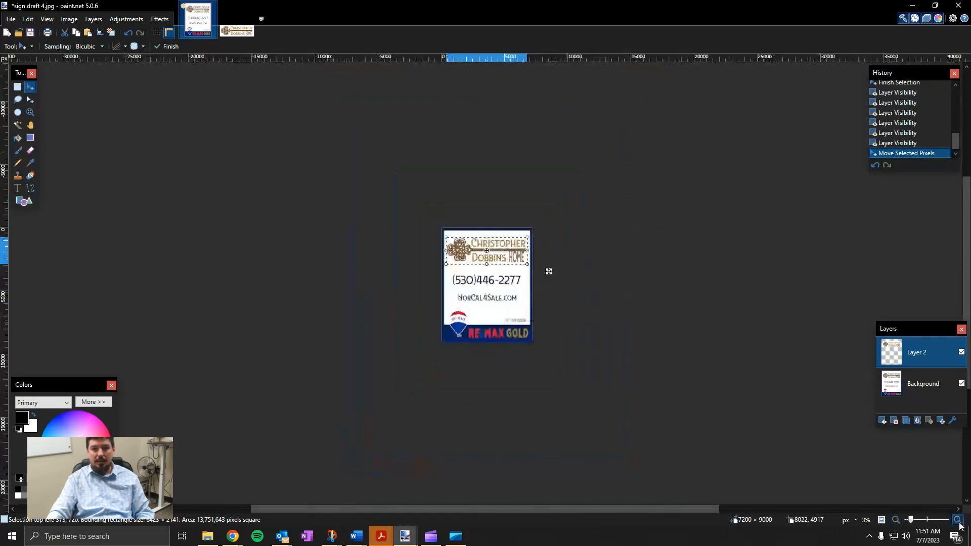
pyautogui.click(958, 521)
pyautogui.click(958, 521)
pyautogui.click(958, 521)
pyautogui.click(957, 521)
pyautogui.click(958, 521)
pyautogui.click(958, 521)
pyautogui.click(957, 520)
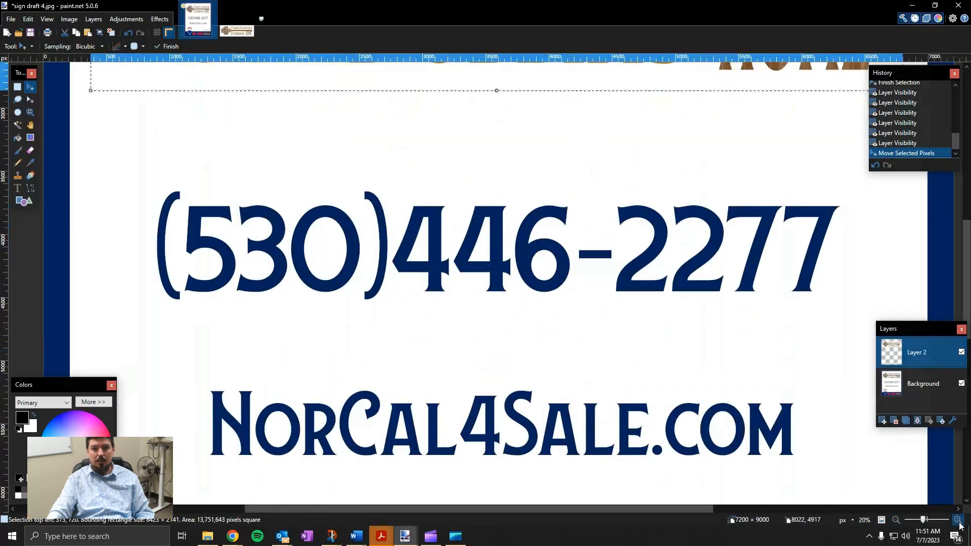
pyautogui.click(958, 521)
# Zoom in closer to inspect the logo lettering
pyautogui.scroll(6, 819, 477)
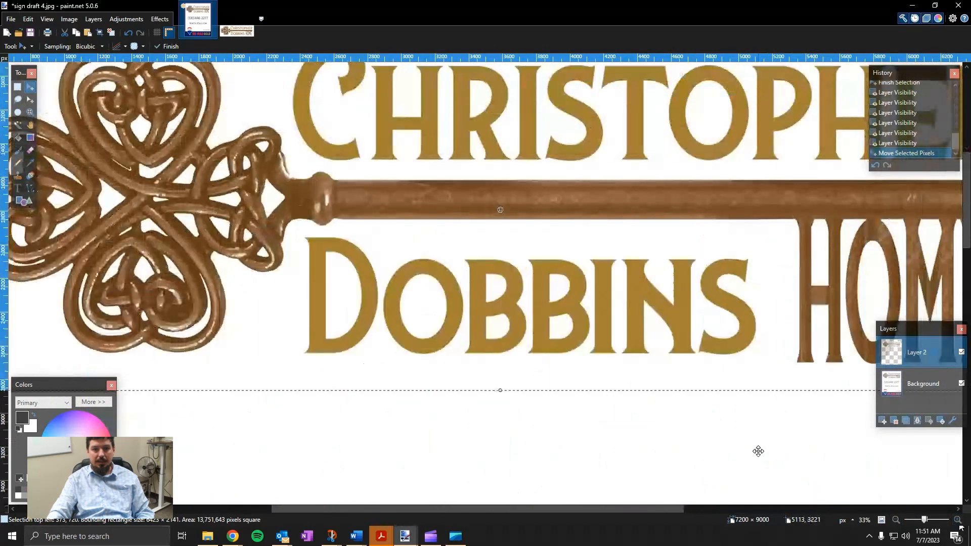
pyautogui.click(958, 520)
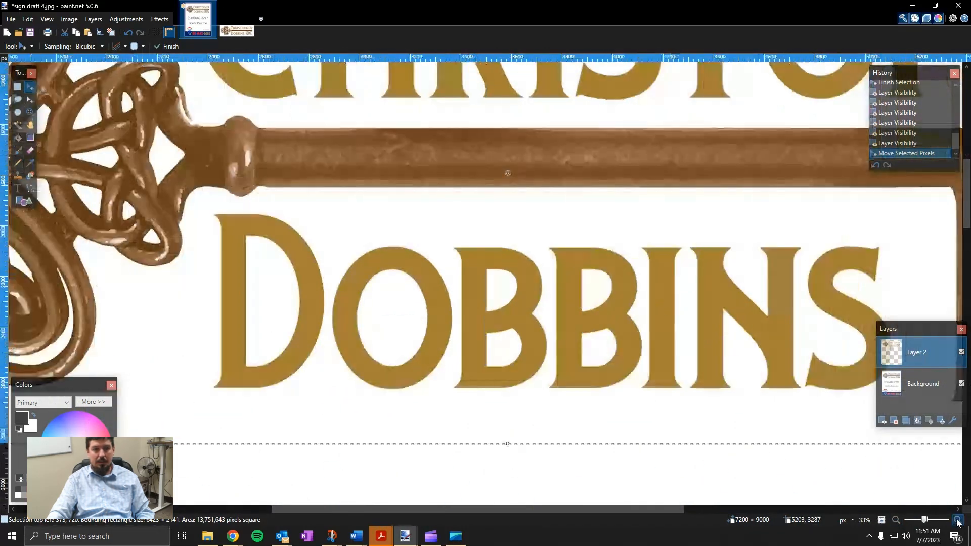
pyautogui.click(957, 521)
pyautogui.scroll(3, 726, 458)
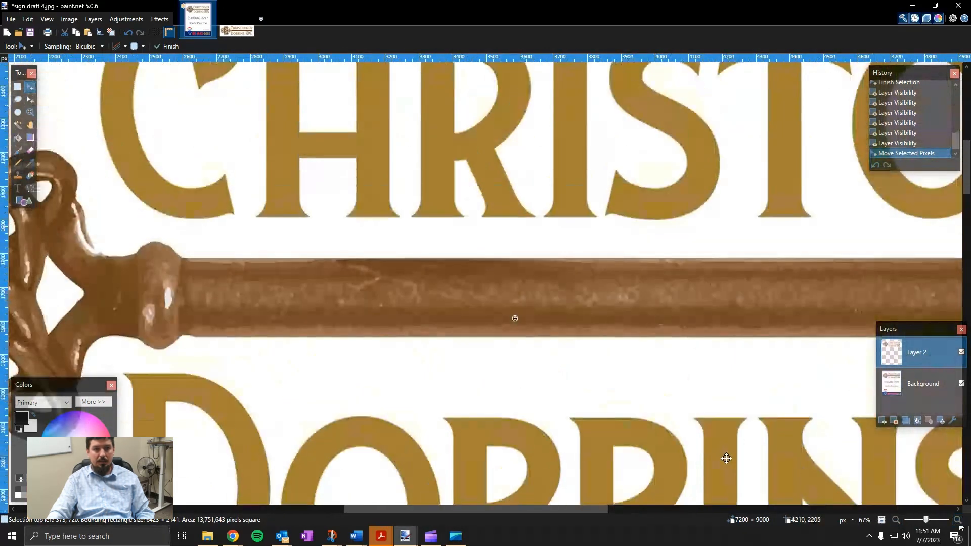
pyautogui.scroll(-2, 726, 458)
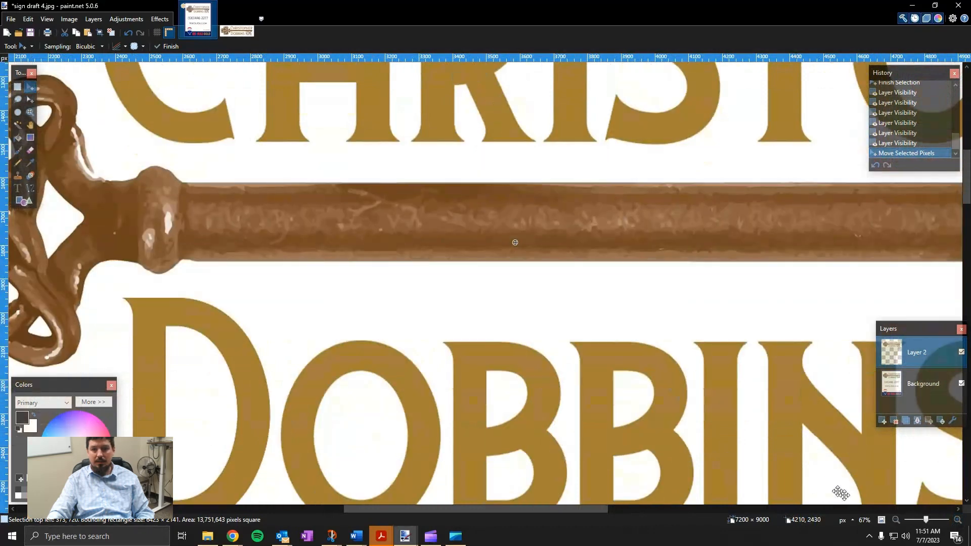
# Zoom out to the whole sign and deselect to commit the HOME logo
pyautogui.click(896, 520)
pyautogui.click(896, 520)
pyautogui.click(896, 520)
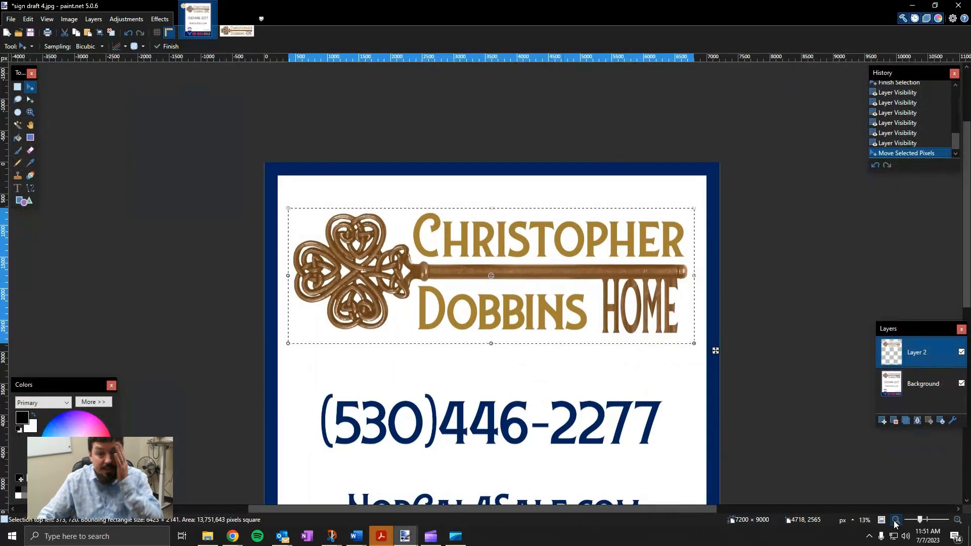
pyautogui.scroll(-3, 748, 342)
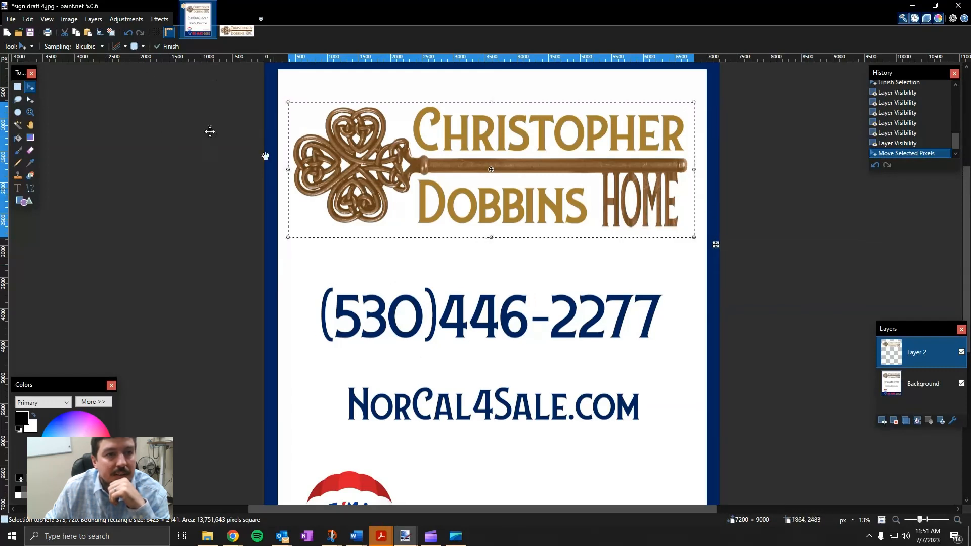
pyautogui.click(110, 33)
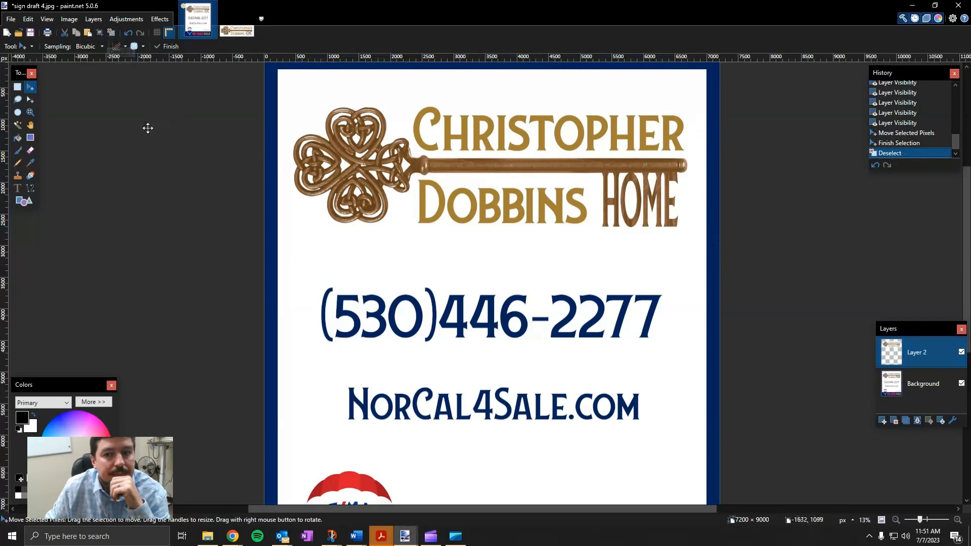
# Draw a filled white rectangle across the whole phone number and commit it
pyautogui.click(23, 201)
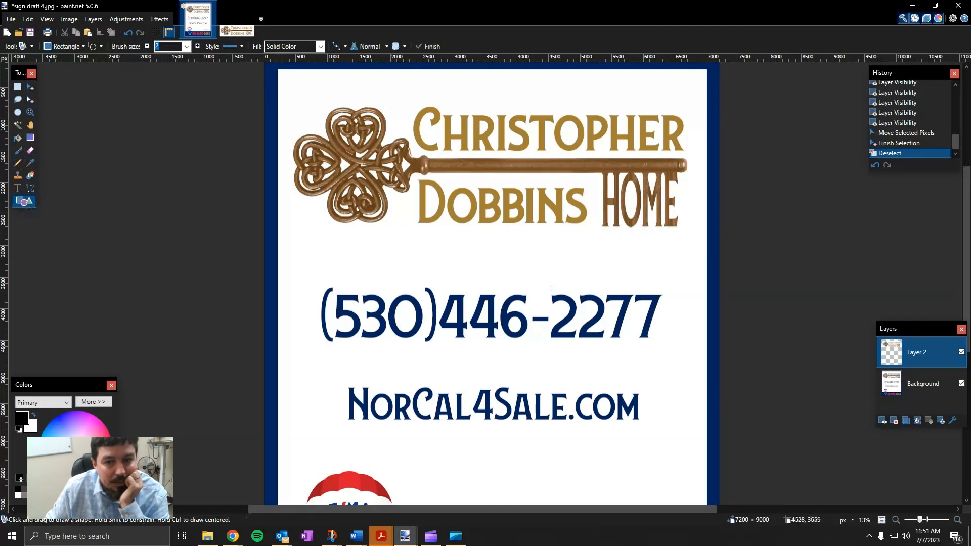
pyautogui.moveTo(550, 288)
pyautogui.mouseDown()
pyautogui.moveTo(674, 352)
pyautogui.moveTo(689, 349)
pyautogui.mouseUp()
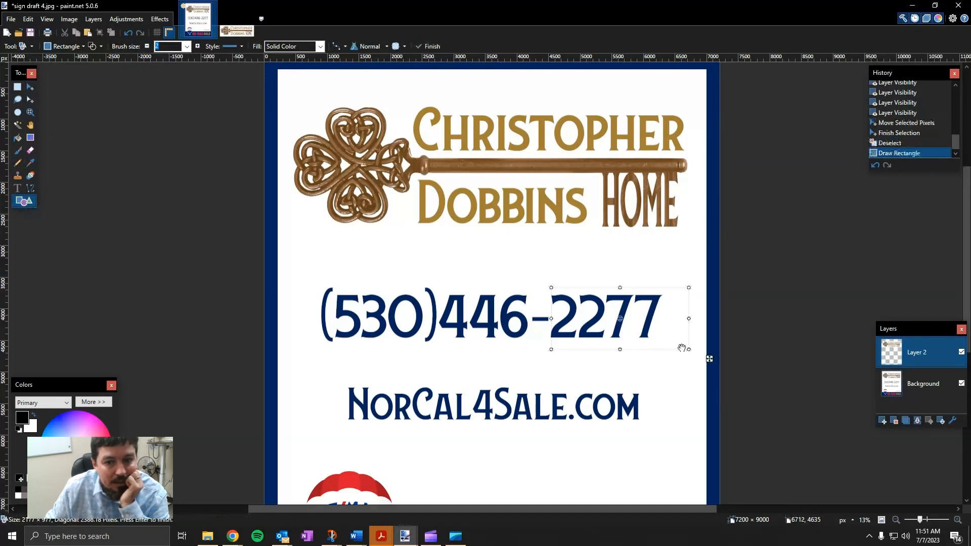
pyautogui.click(102, 46)
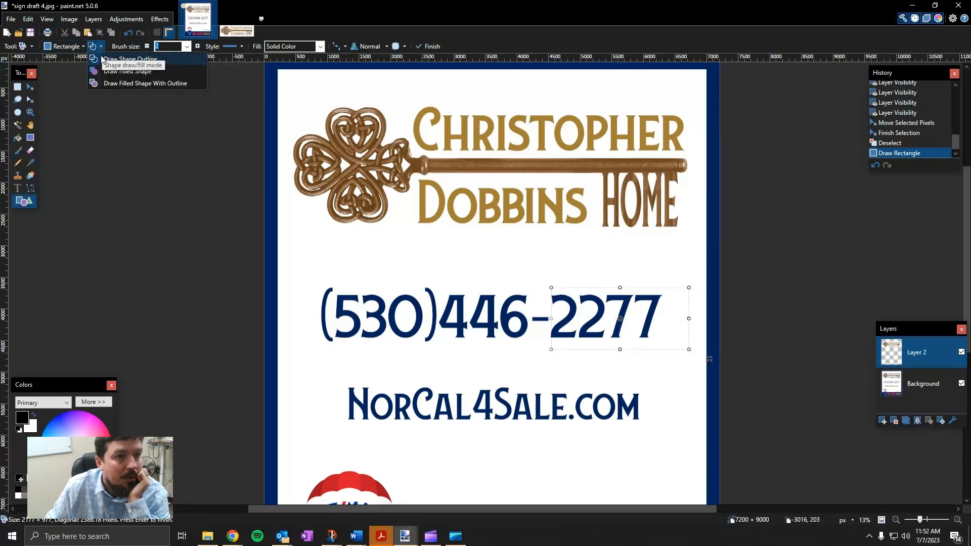
pyautogui.click(109, 71)
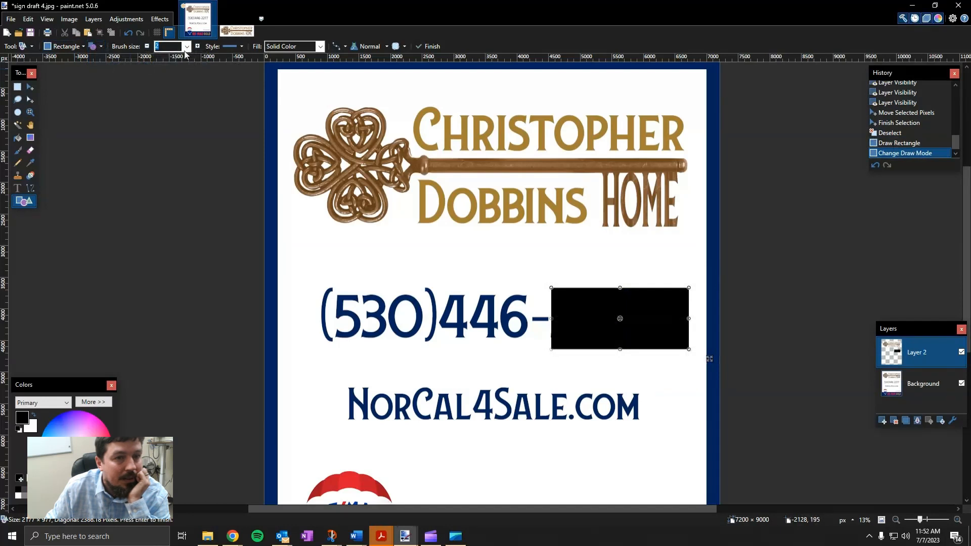
pyautogui.click(34, 416)
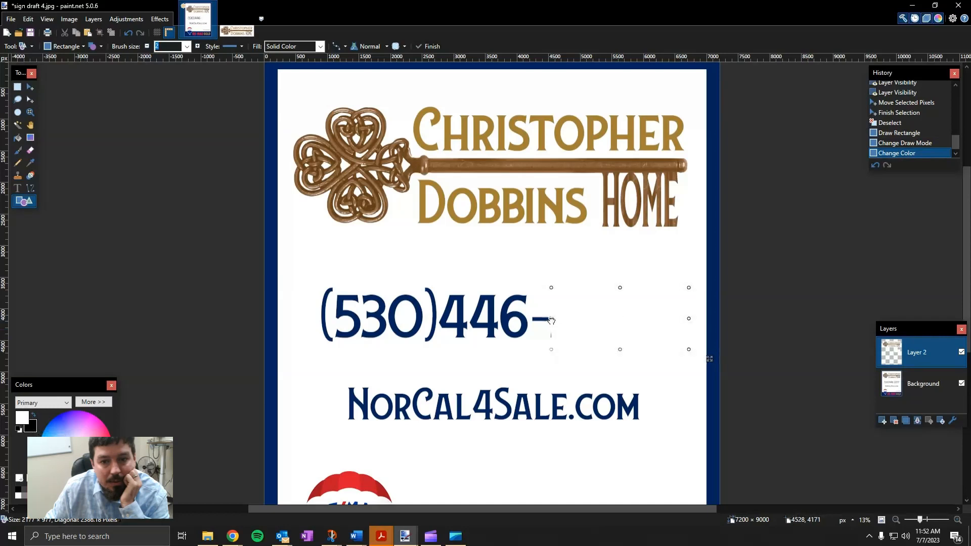
pyautogui.moveTo(551, 319); pyautogui.dragTo(317, 317)
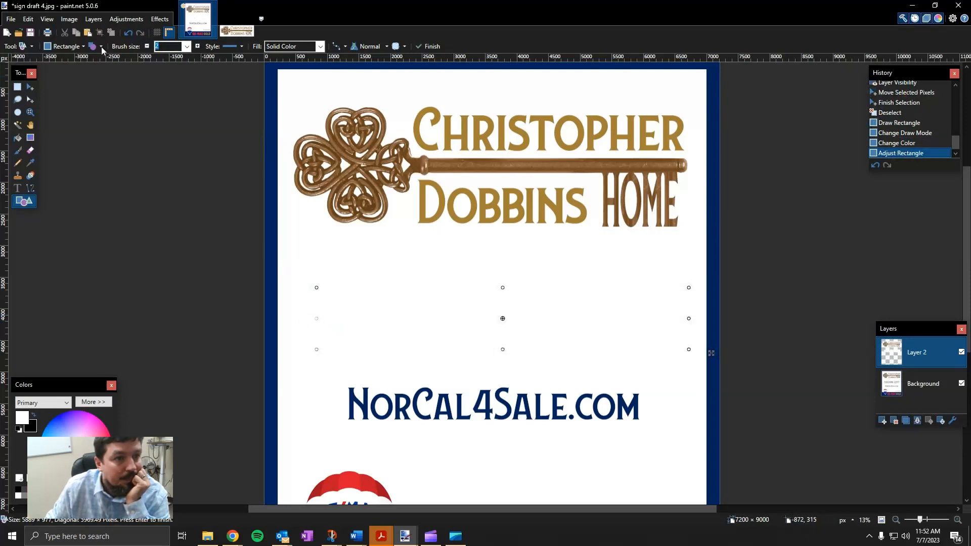
pyautogui.click(144, 150)
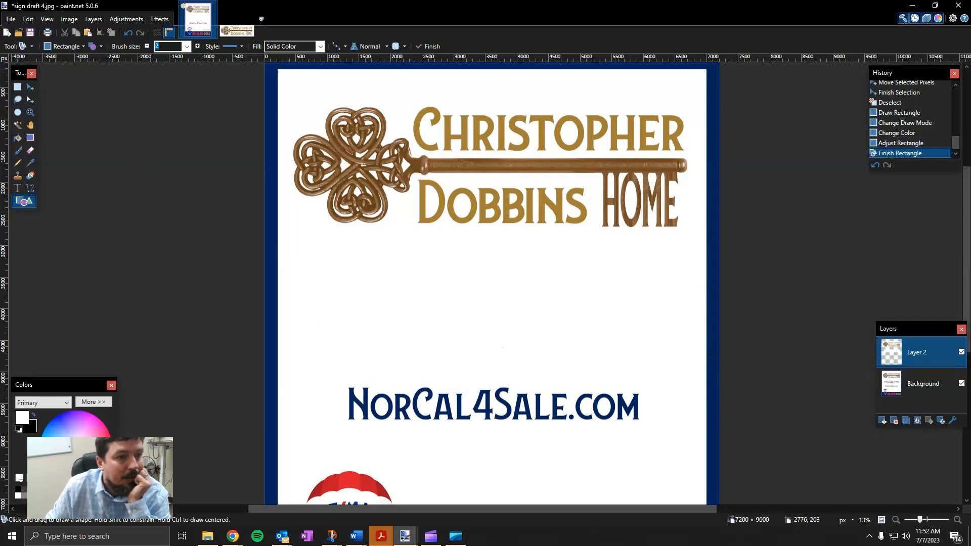
# Sample Layer 2's transparent pixels with the Color Picker as the primary colour
pyautogui.click(16, 189)
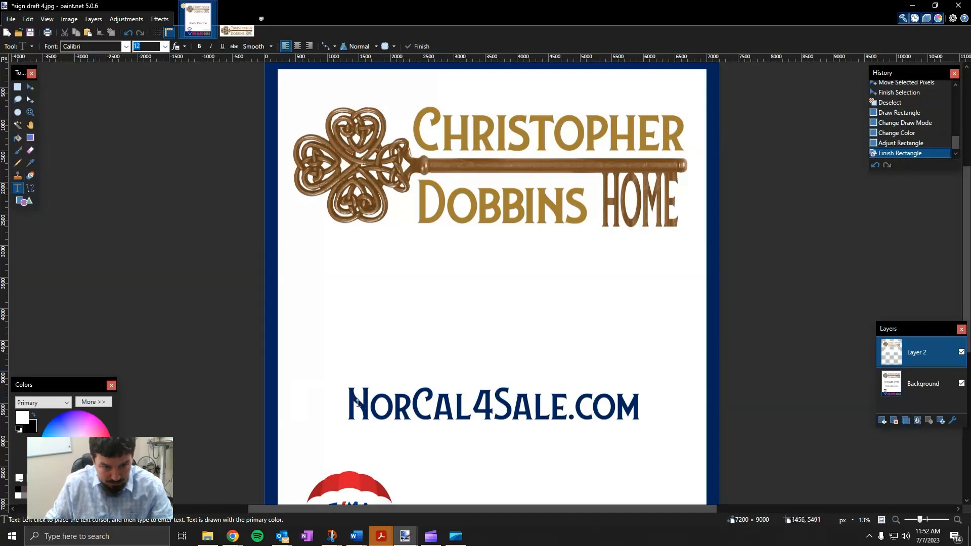
pyautogui.click(30, 163)
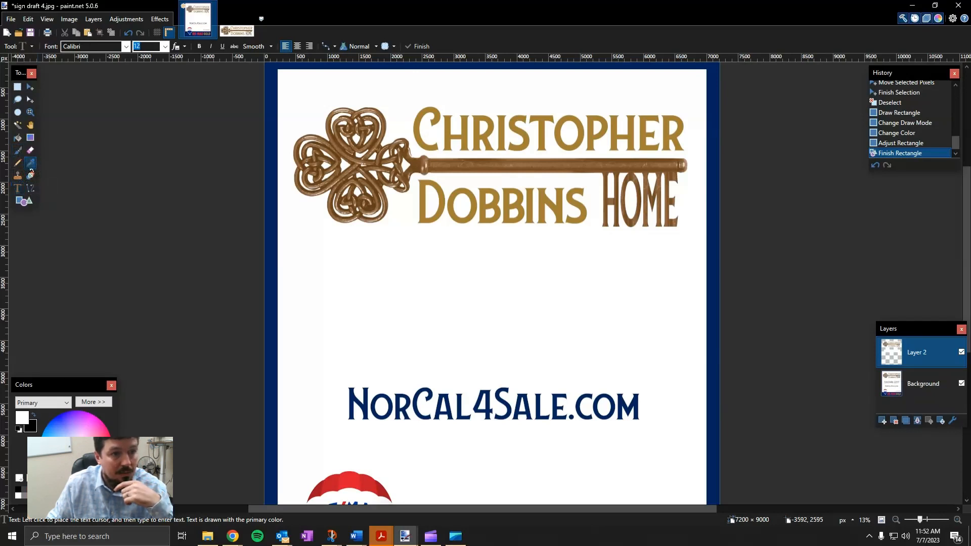
pyautogui.click(272, 194)
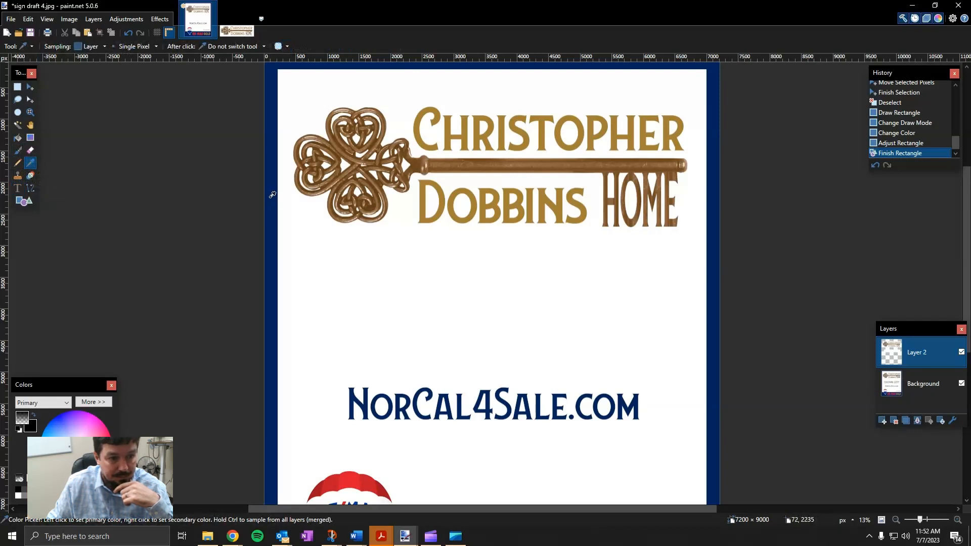
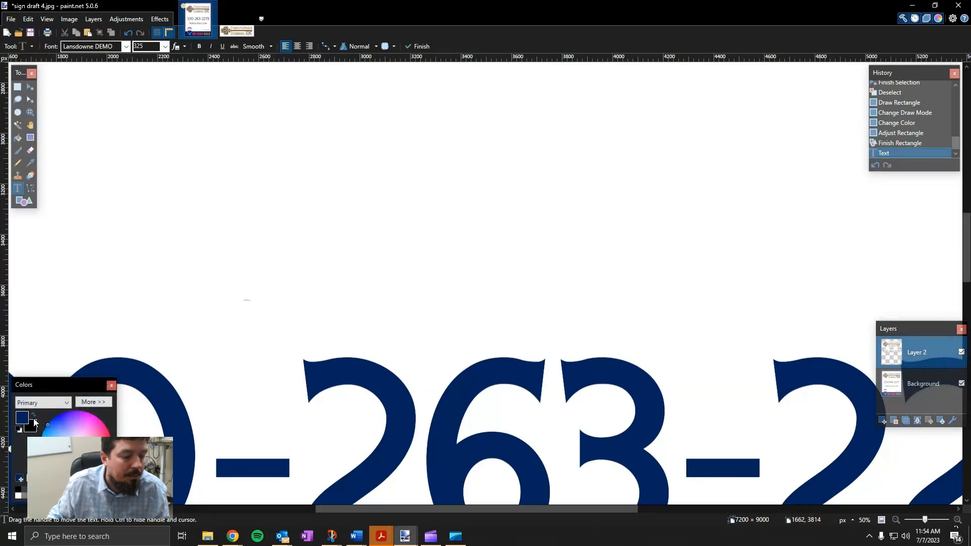
# Recolour the phone-number text white so it blends into the white background
pyautogui.click(33, 415)
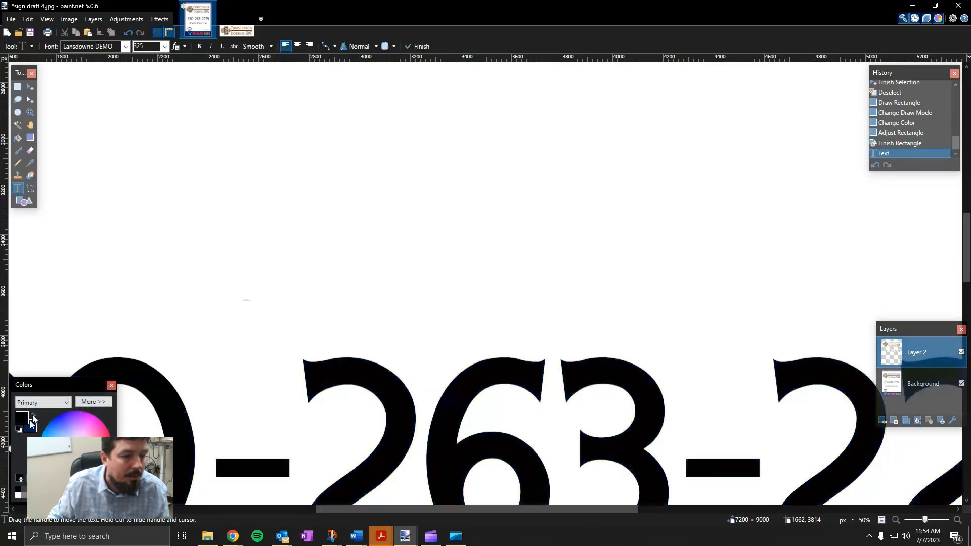
pyautogui.click(19, 494)
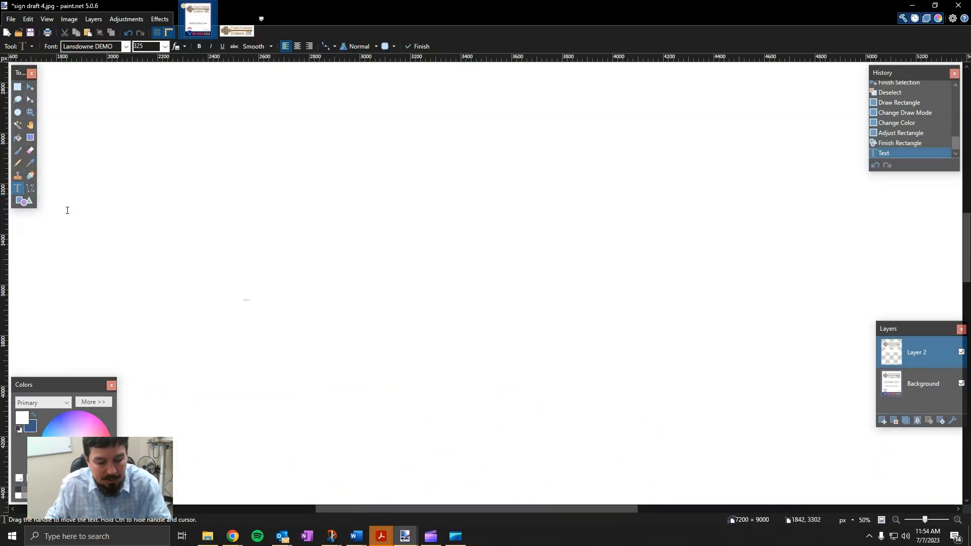
# Step back and forth through history, restore navy as primary colour, and zoom out to 17%
pyautogui.hotkey('ctrl', 'z')
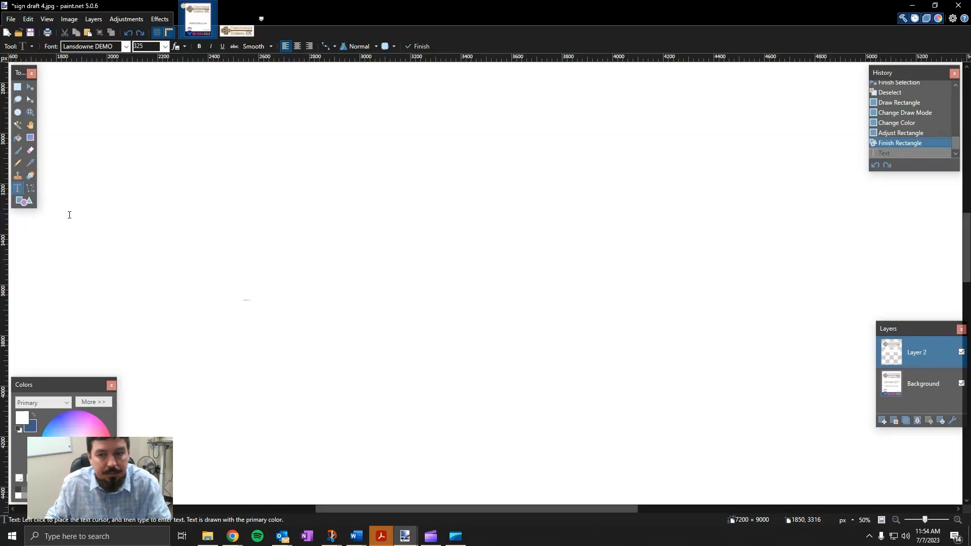
pyautogui.hotkey('ctrl', 'z')
pyautogui.hotkey('ctrl', 'z')
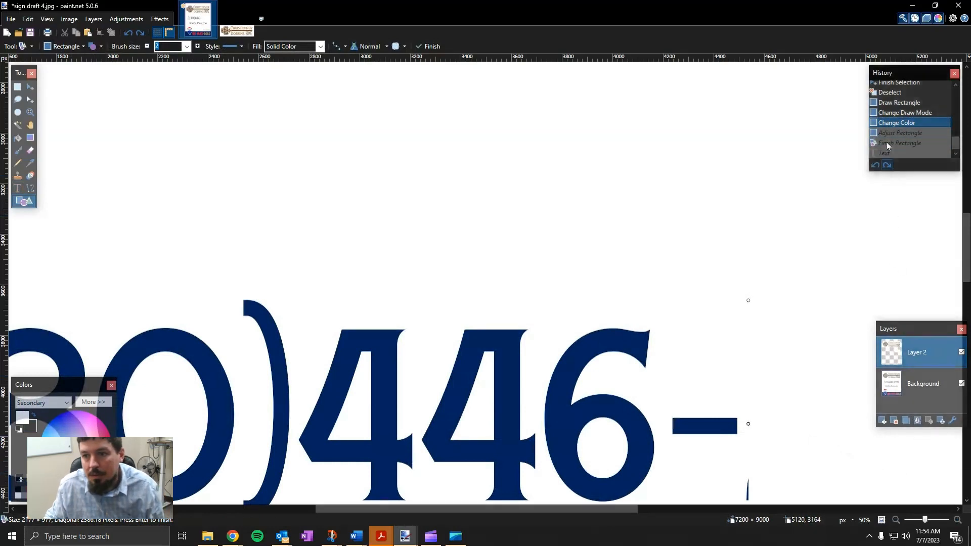
pyautogui.click(887, 165)
pyautogui.click(886, 165)
pyautogui.click(887, 165)
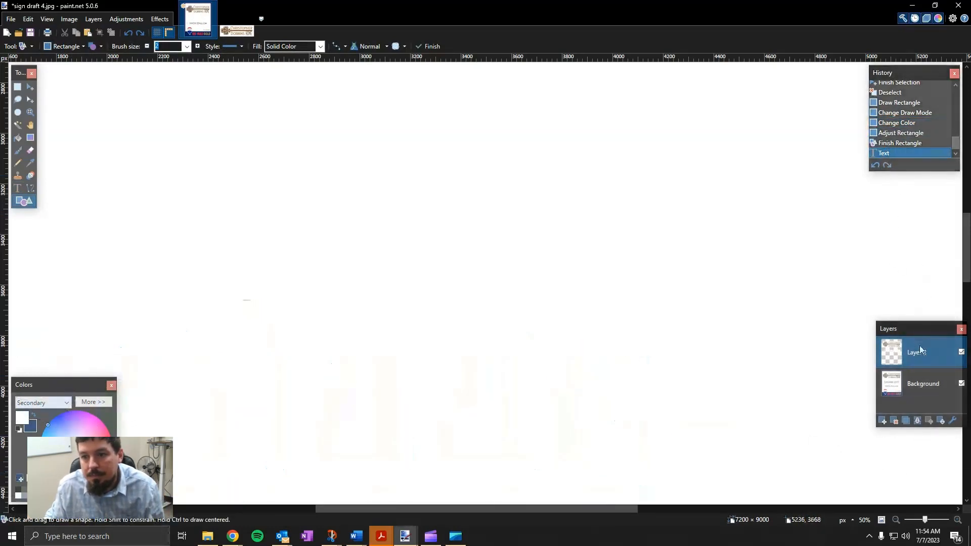
pyautogui.click(33, 414)
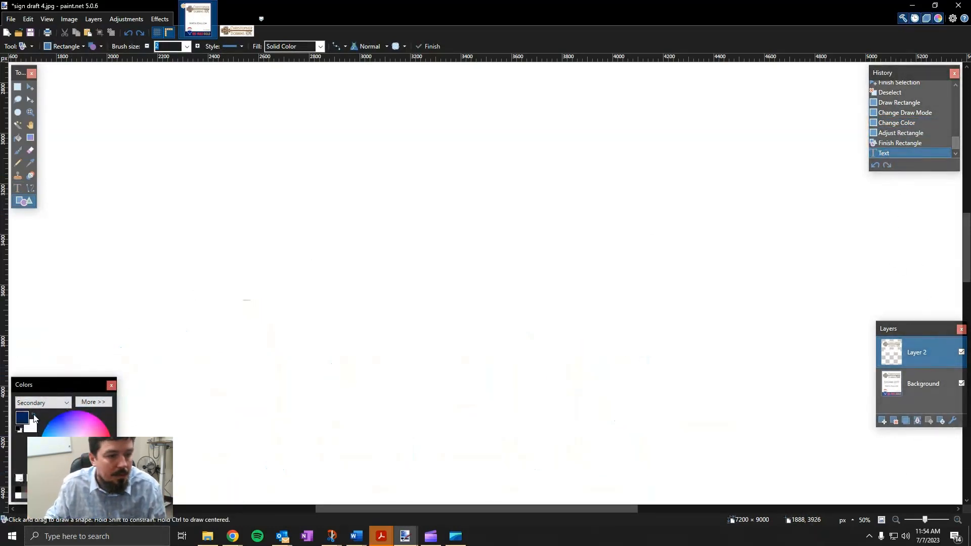
pyautogui.scroll(-1, 914, 160)
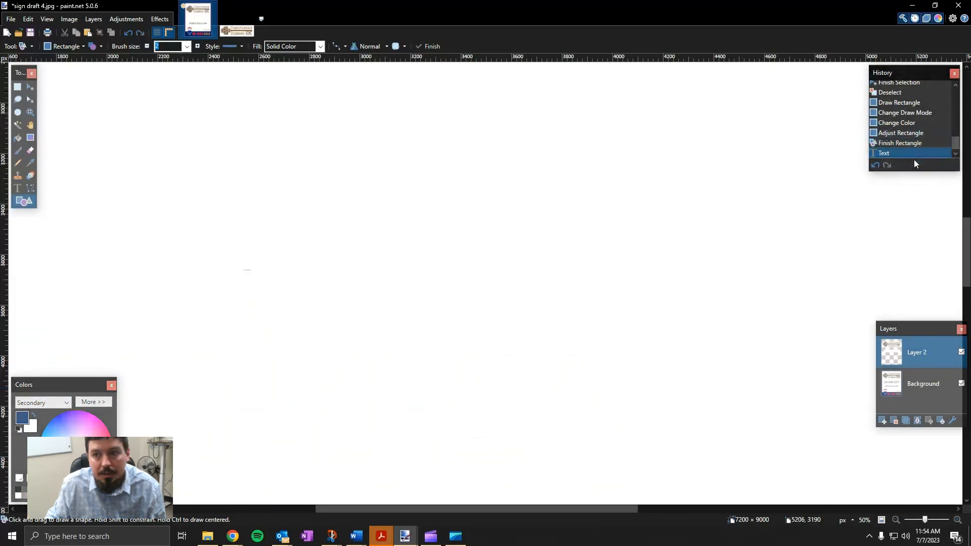
pyautogui.click(896, 520)
pyautogui.click(896, 519)
pyautogui.click(896, 519)
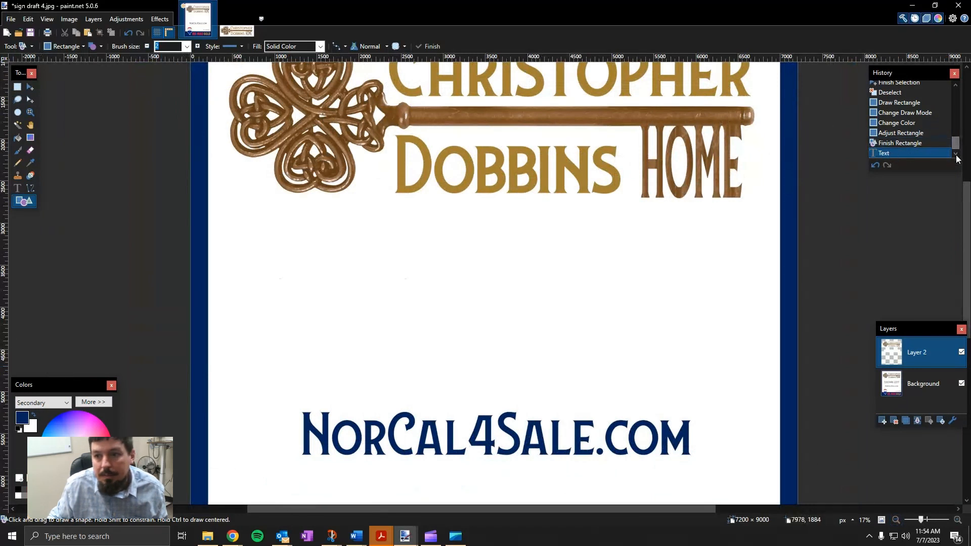
# Undo the stray tiny rectangles and the phone-number text, leaving the sign's middle blank
pyautogui.hotkey('ctrl', 'z')
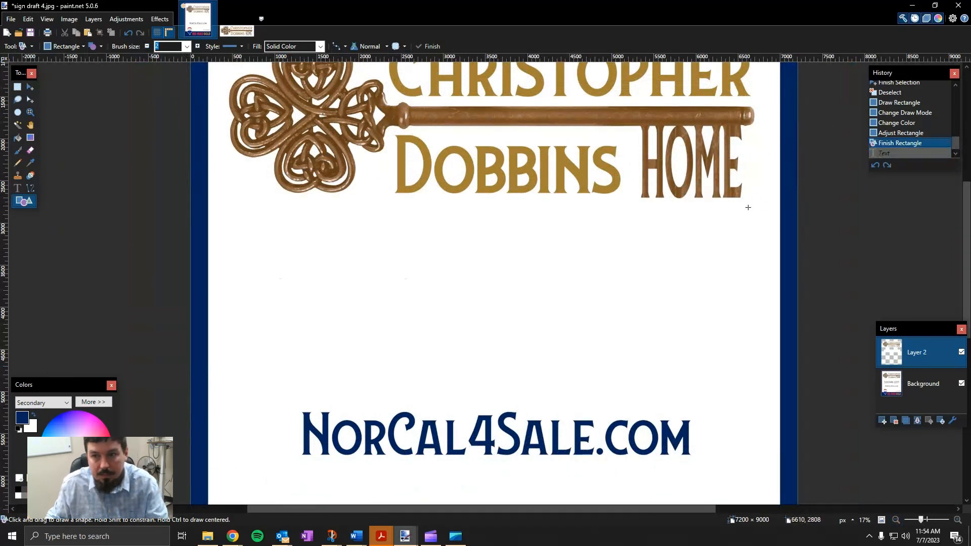
pyautogui.click(888, 153)
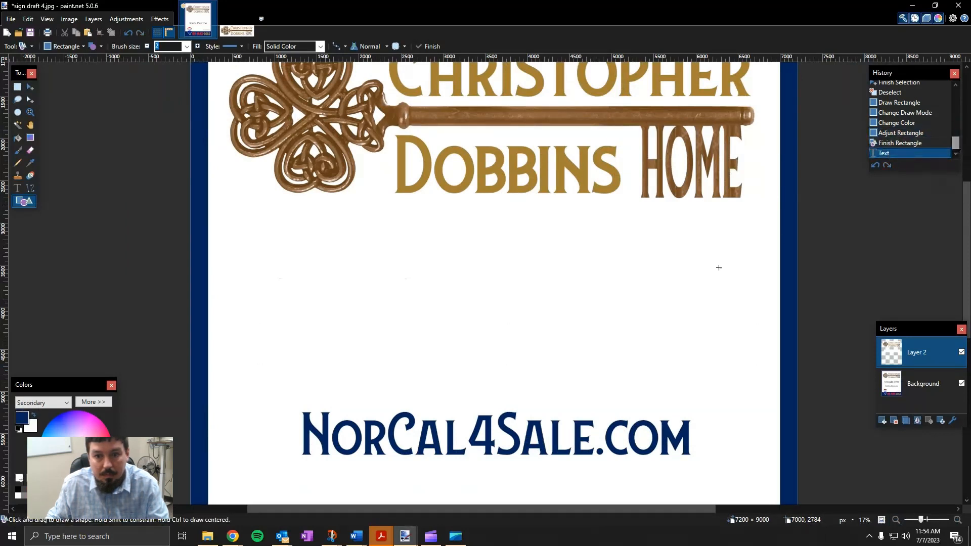
pyautogui.click(592, 355)
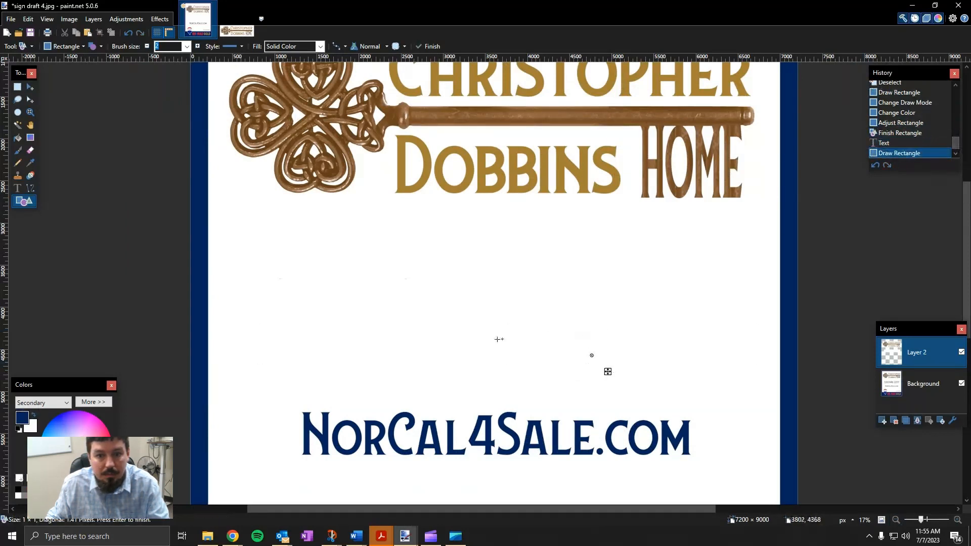
pyautogui.click(418, 351)
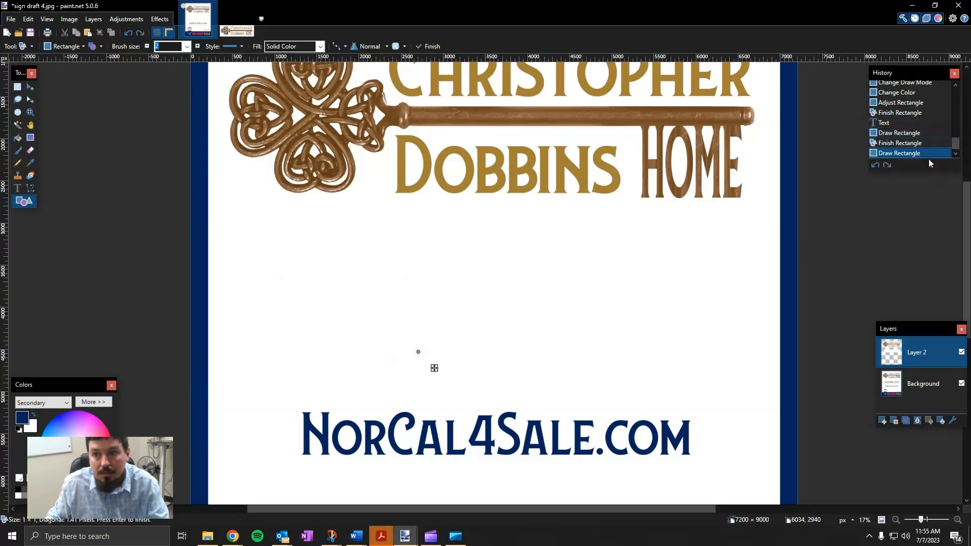
pyautogui.hotkey('ctrl', 'z')
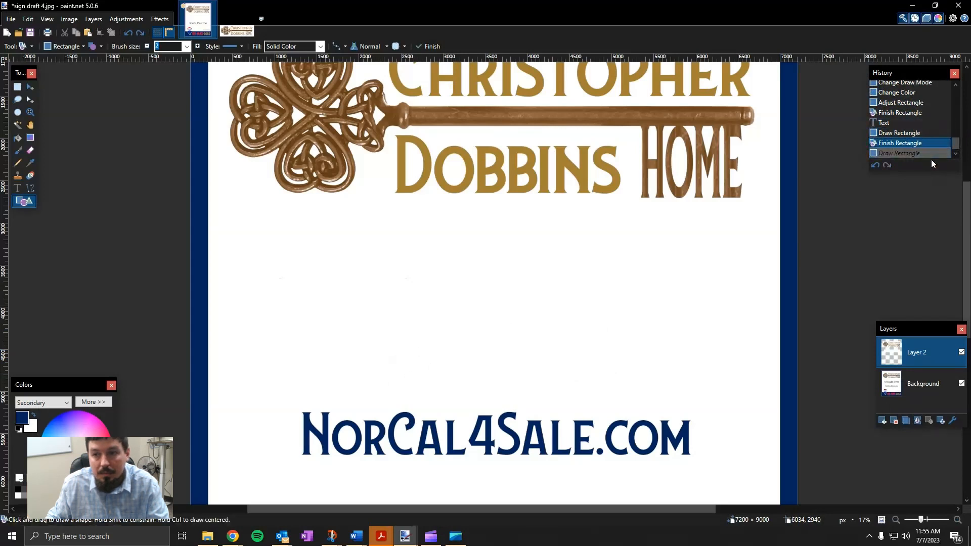
pyautogui.hotkey('ctrl', 'z')
pyautogui.hotkey('ctrl', 'z')
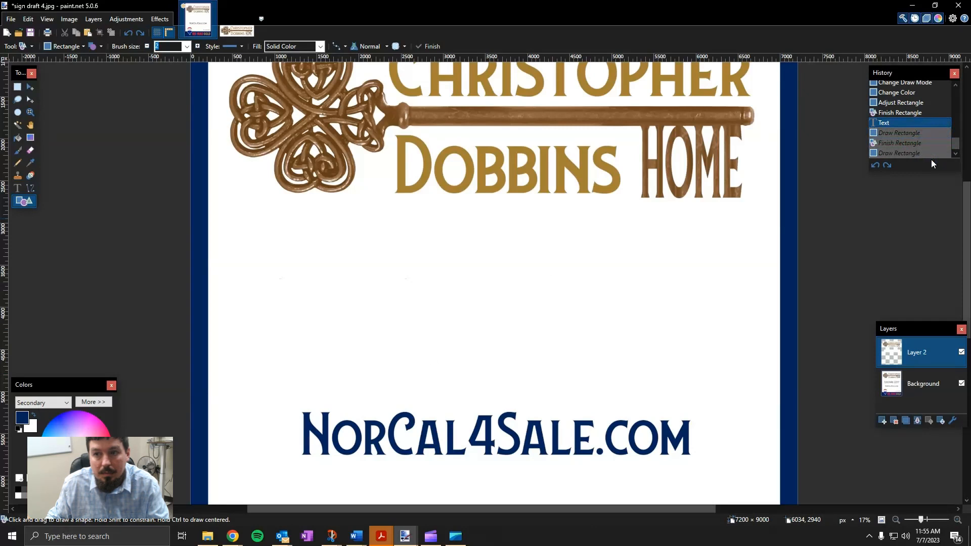
pyautogui.hotkey('ctrl', 'z')
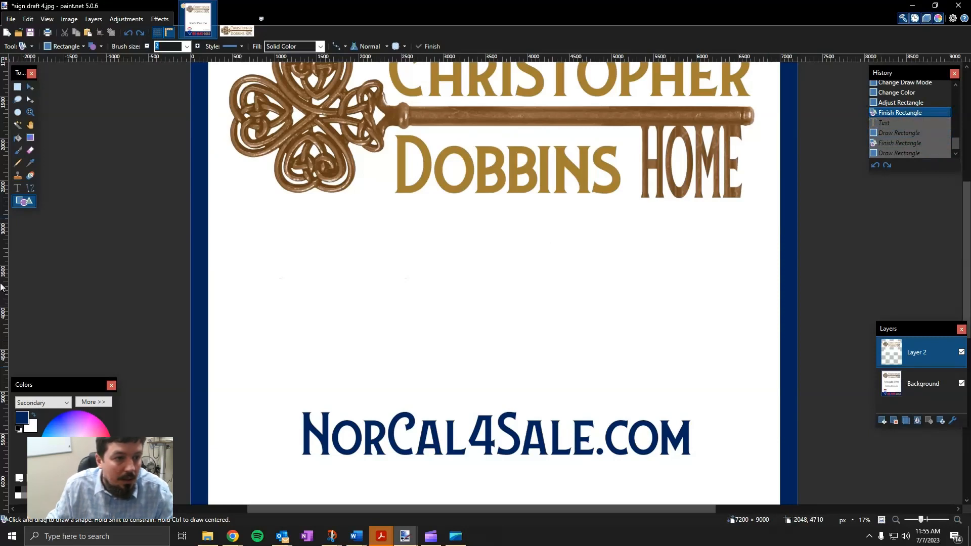
pyautogui.click(18, 190)
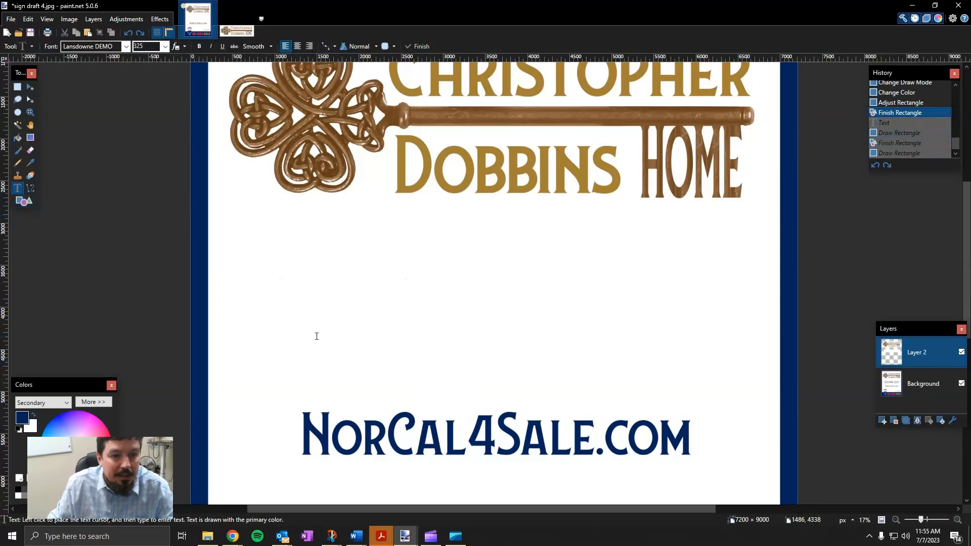
pyautogui.click(282, 338)
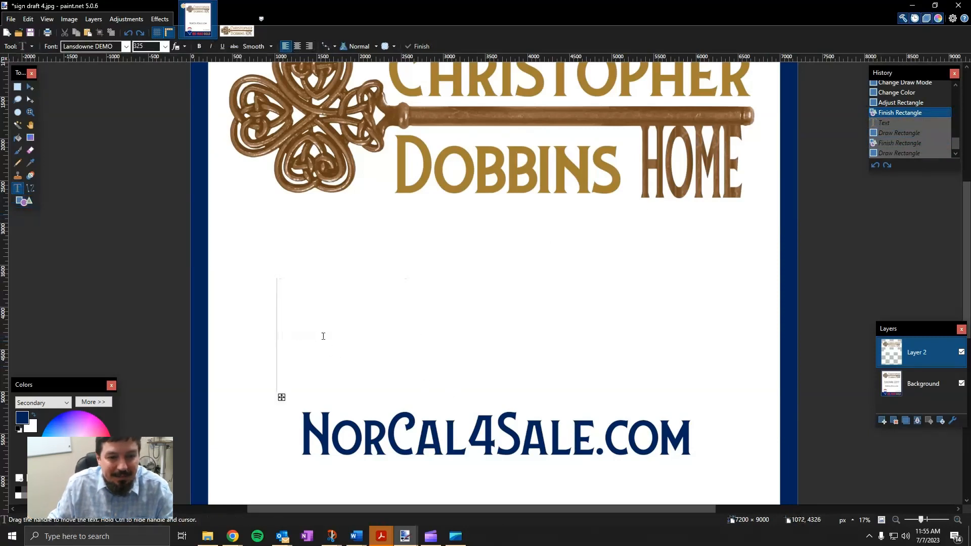
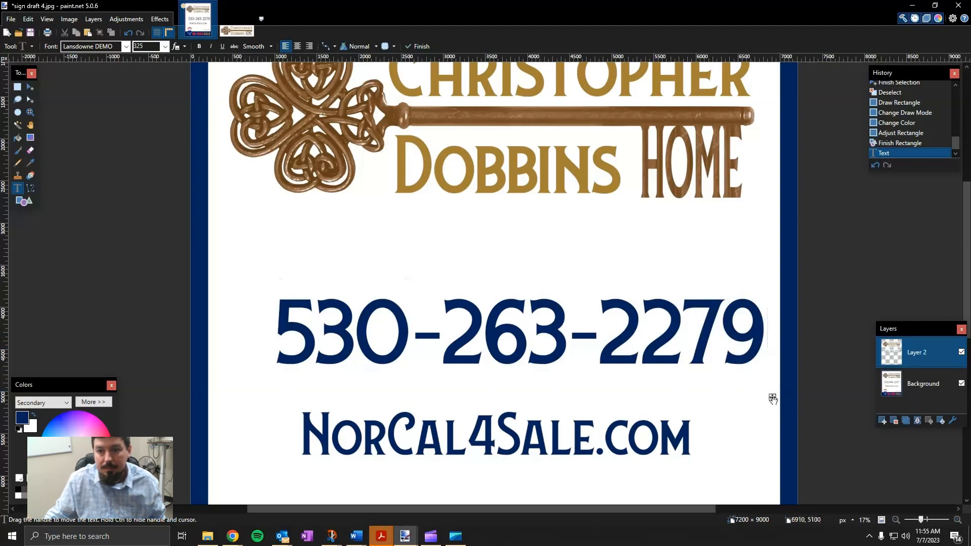
pyautogui.moveTo(772, 397); pyautogui.dragTo(761, 397)
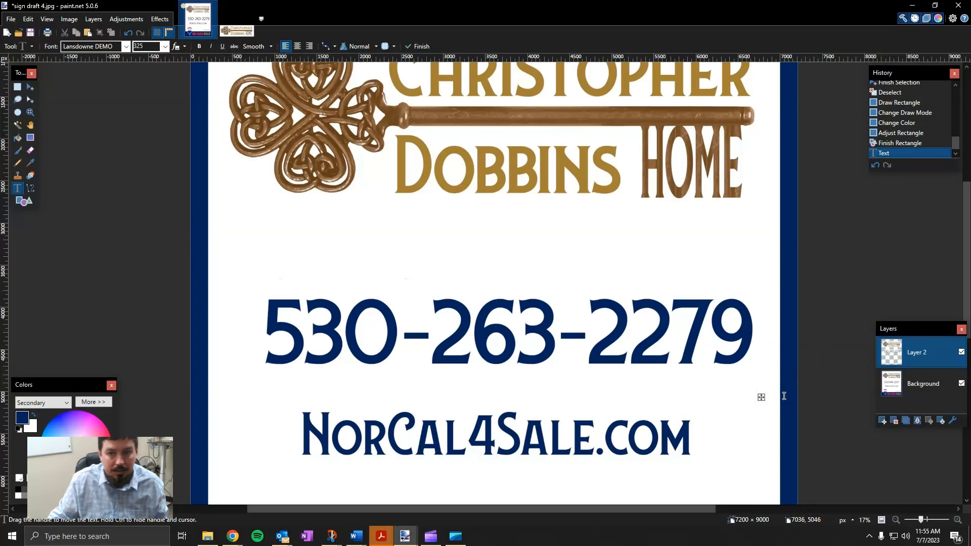
# Nudge the phone number further left to centre it above NorCal4Sale.com
pyautogui.moveTo(760, 399); pyautogui.dragTo(759, 399)
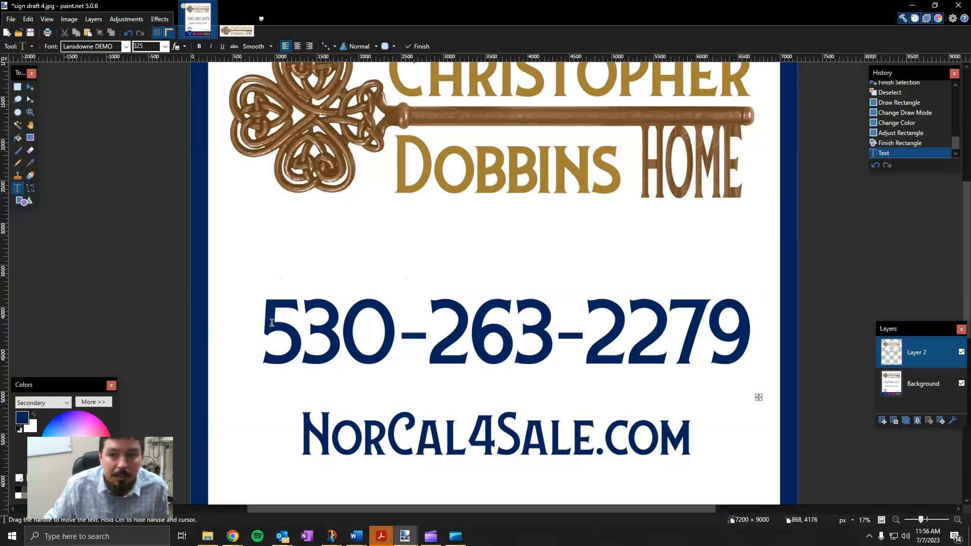
pyautogui.moveTo(758, 398); pyautogui.dragTo(751, 398)
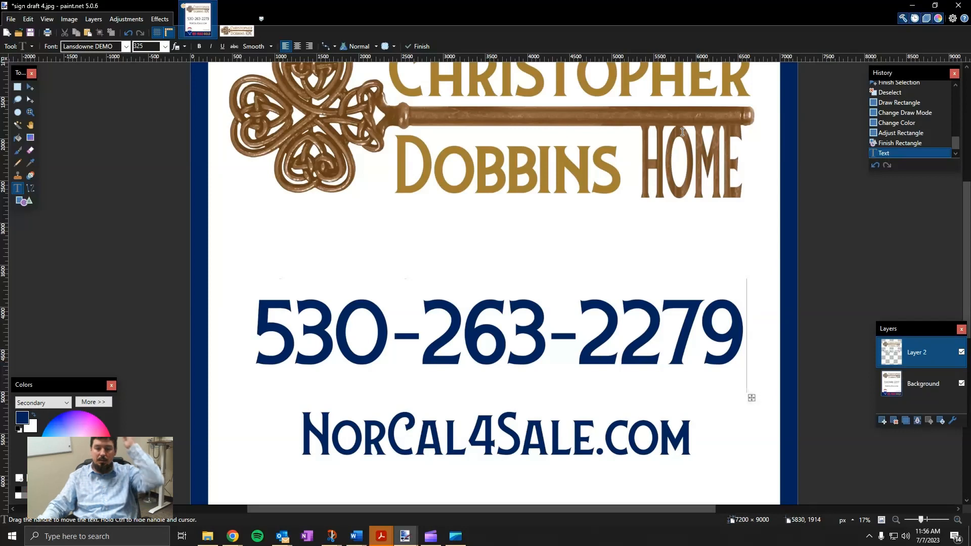
# Zoom out to about 6% to view the whole sign, logo down to the RE/MAX GOLD band
pyautogui.click(895, 520)
pyautogui.click(896, 520)
pyautogui.click(896, 519)
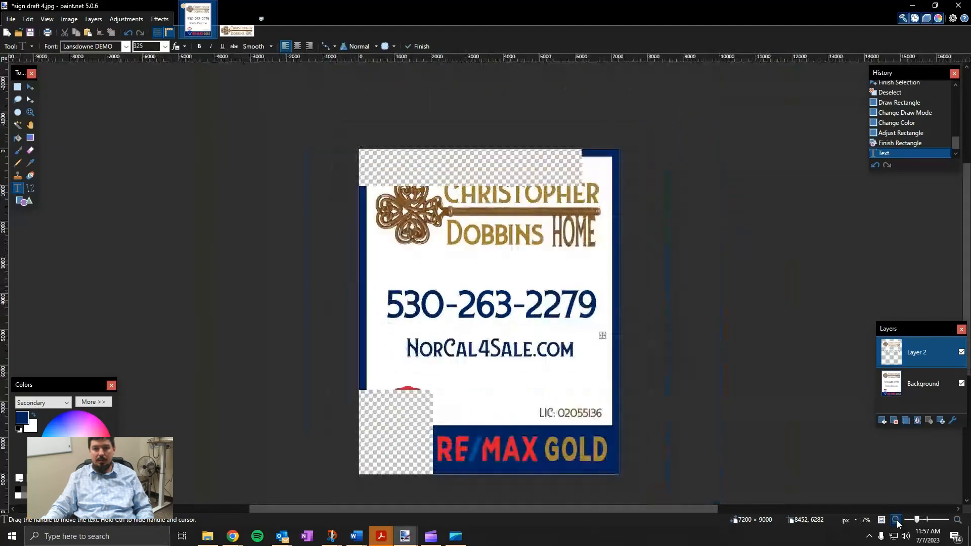
pyautogui.click(896, 519)
pyautogui.click(896, 519)
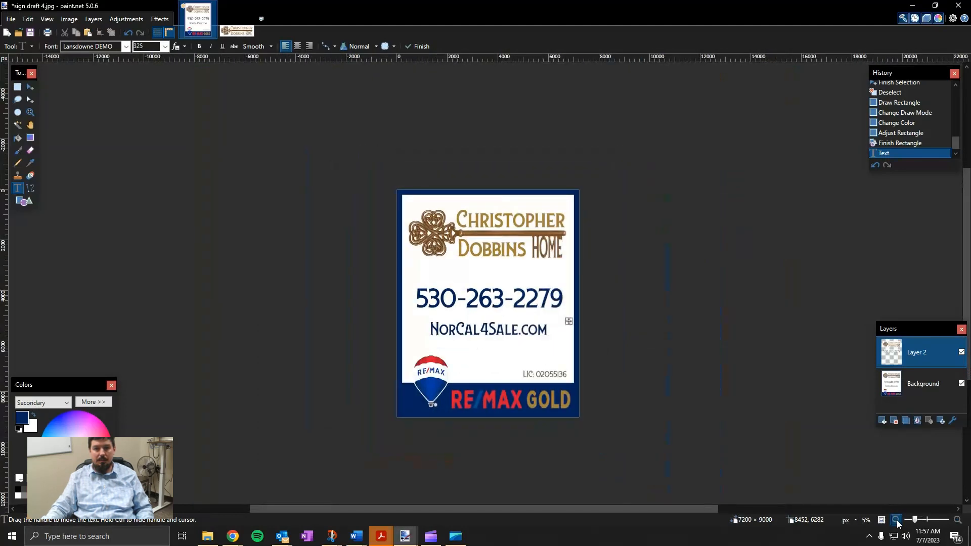
pyautogui.click(896, 520)
pyautogui.click(896, 520)
pyautogui.click(896, 520)
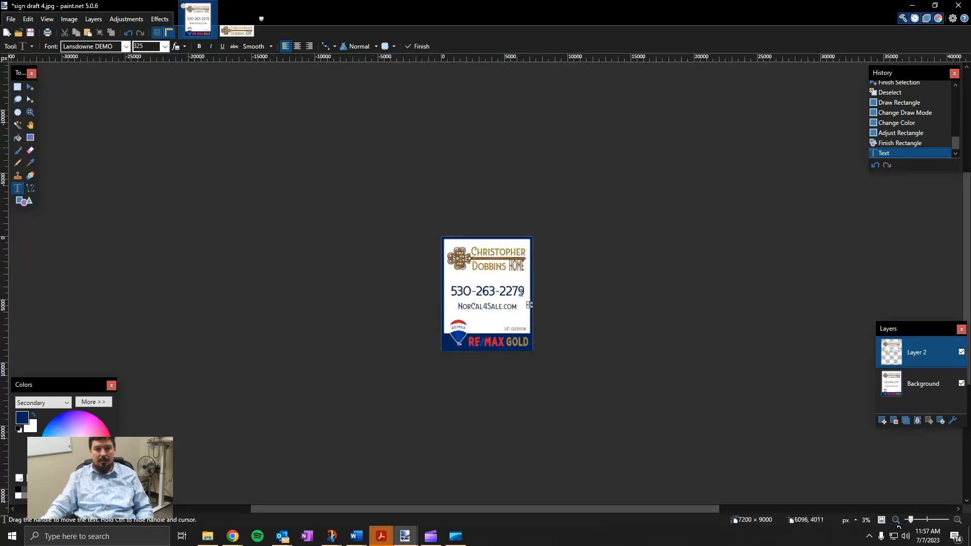
pyautogui.moveTo(530, 306); pyautogui.dragTo(529, 303)
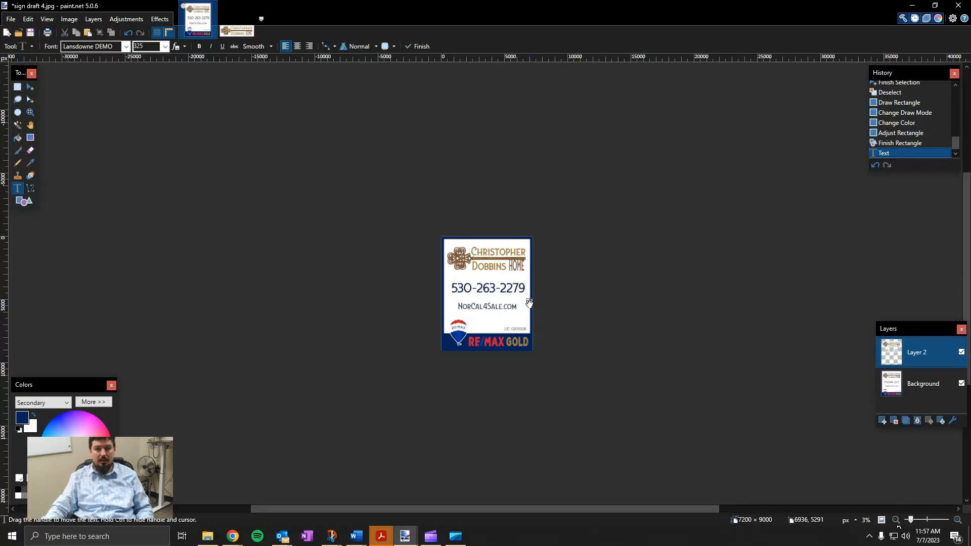
pyautogui.scroll(3, 531, 311)
pyautogui.scroll(-2, 535, 314)
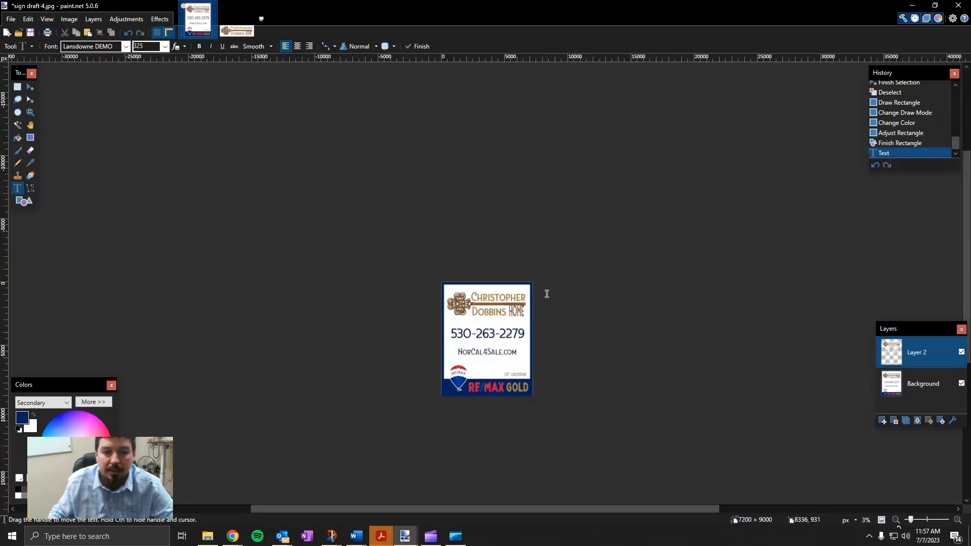
pyautogui.scroll(2, 535, 311)
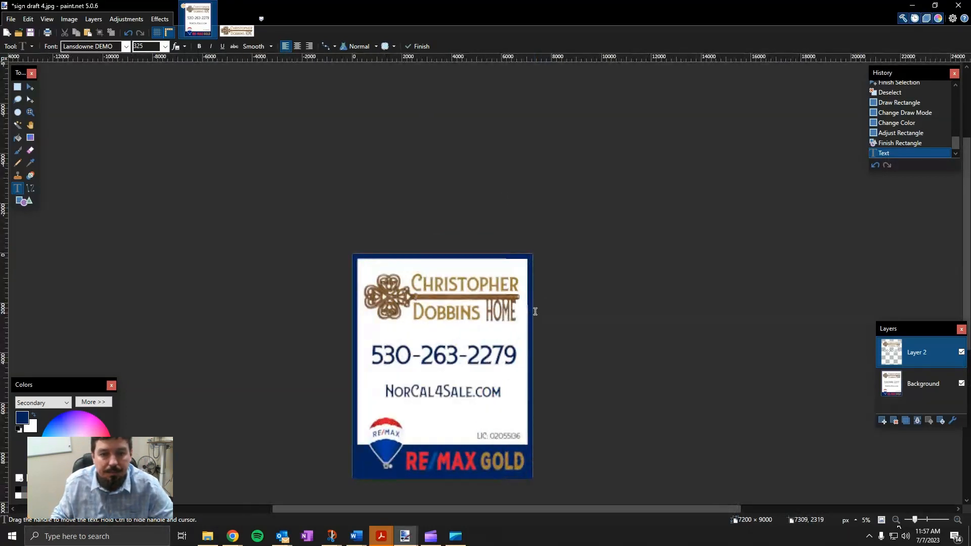
pyautogui.scroll(1, 535, 310)
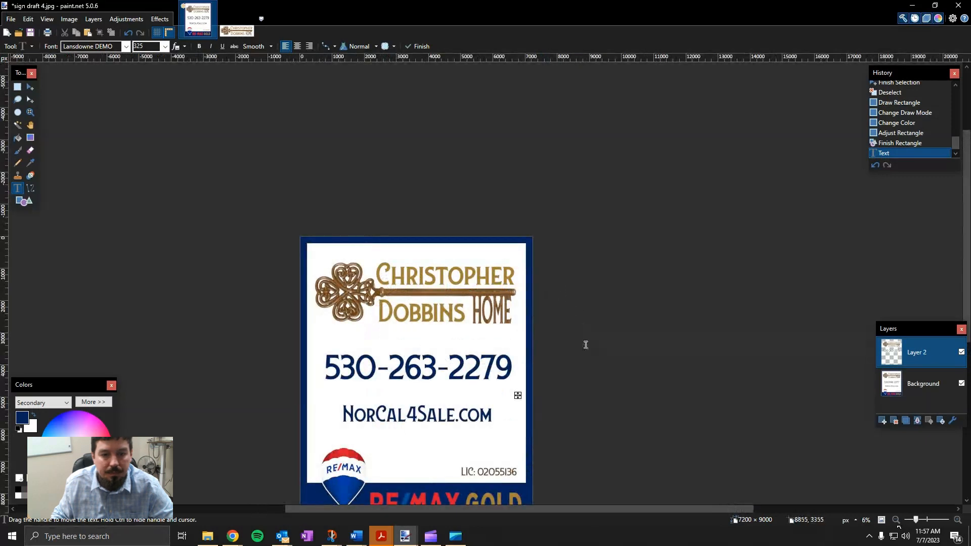
pyautogui.scroll(-2, 584, 333)
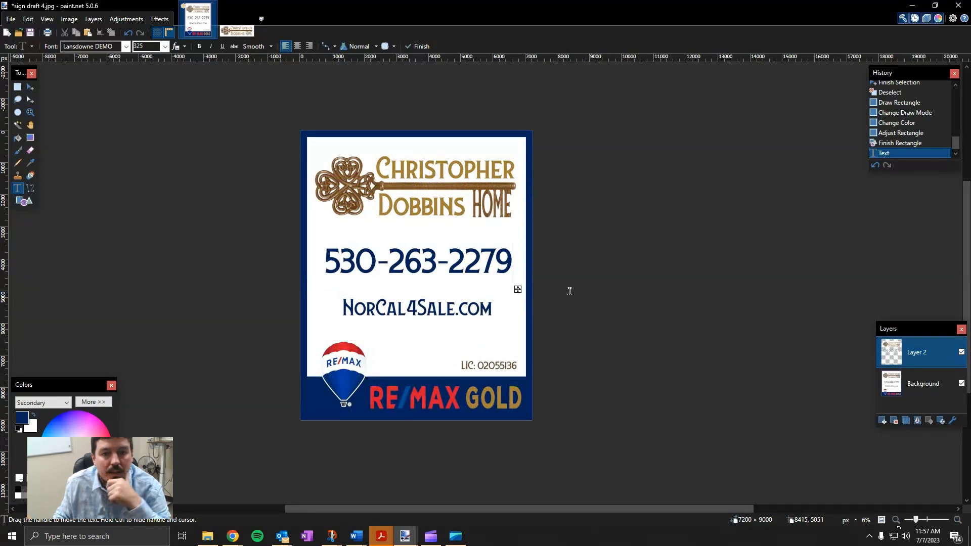
# Nudge the phone number slightly lower and left, trying Center then Left alignment
pyautogui.moveTo(518, 289); pyautogui.dragTo(520, 291)
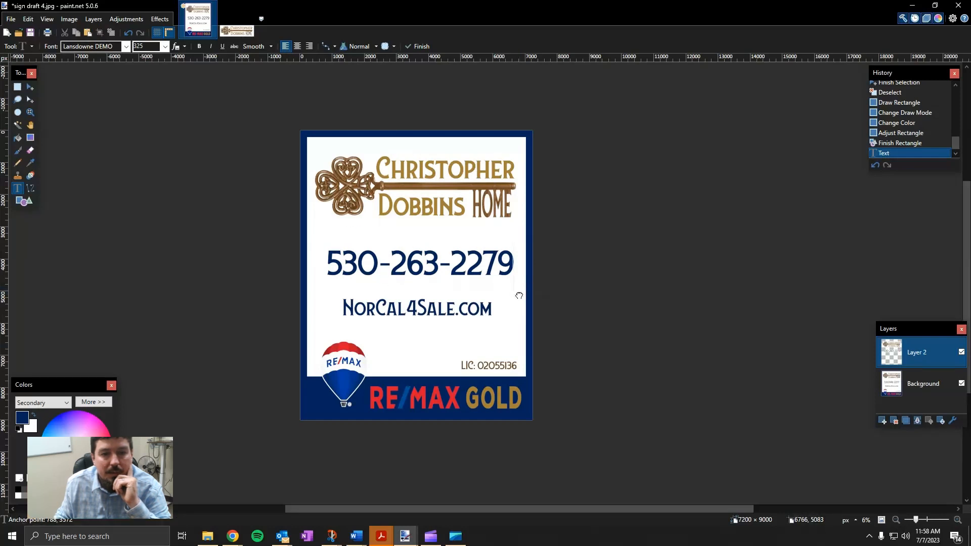
pyautogui.moveTo(518, 296); pyautogui.dragTo(515, 295)
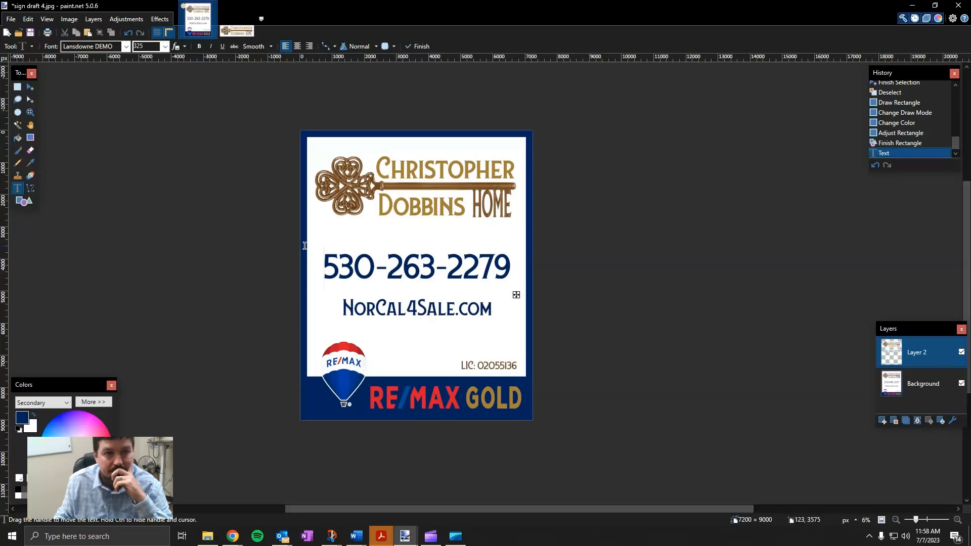
pyautogui.click(298, 46)
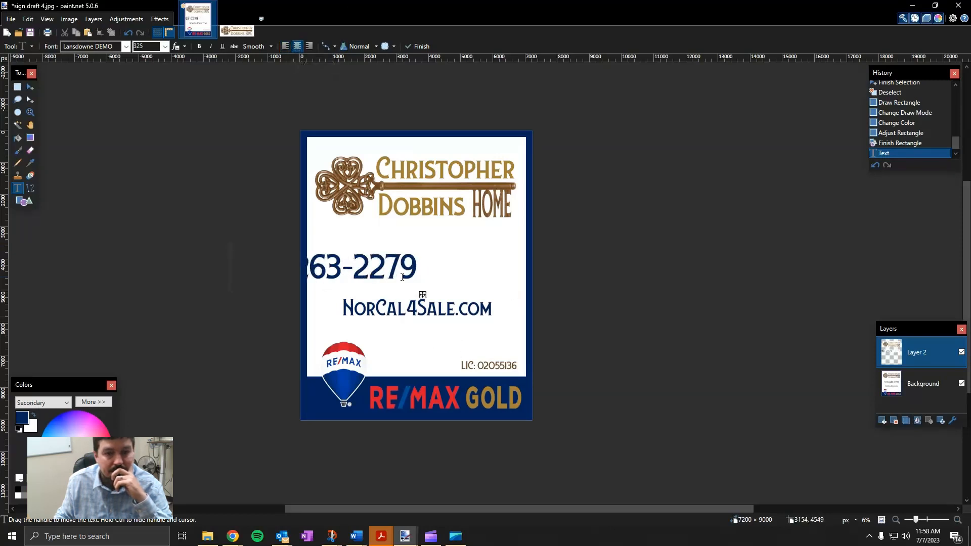
pyautogui.click(287, 48)
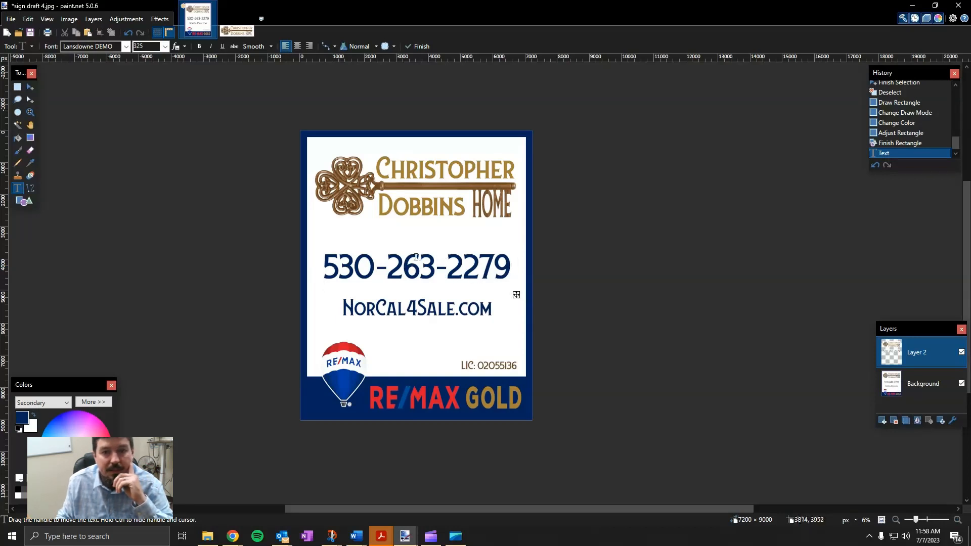
pyautogui.press('BackSpace')
pyautogui.press('BackSpace')
pyautogui.press('BackSpace')
pyautogui.press('BackSpace')
pyautogui.press('BackSpace')
pyautogui.press('BackSpace')
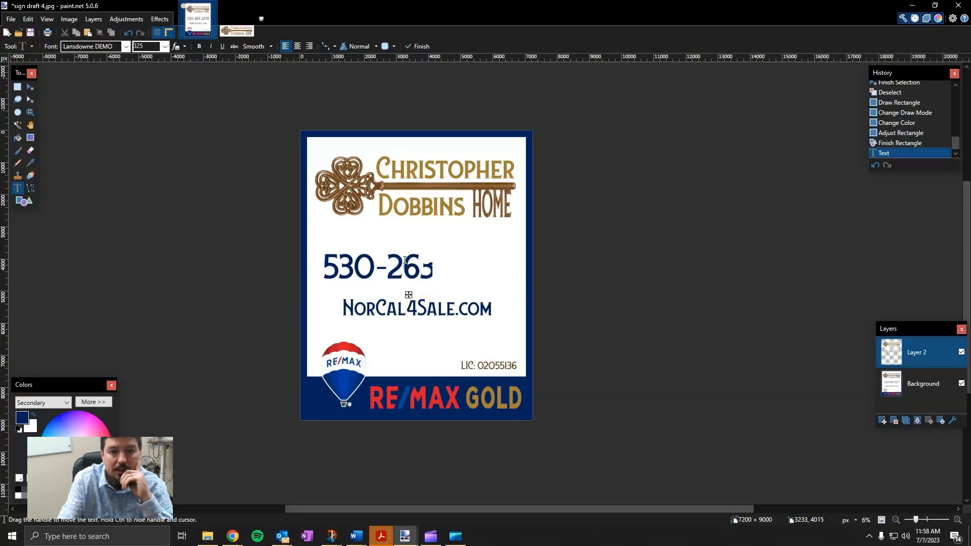
pyautogui.press('BackSpace')
pyautogui.press('BackSpace')
pyautogui.press('BackSpace')
pyautogui.press('BackSpace')
pyautogui.press('BackSpace')
pyautogui.press('BackSpace')
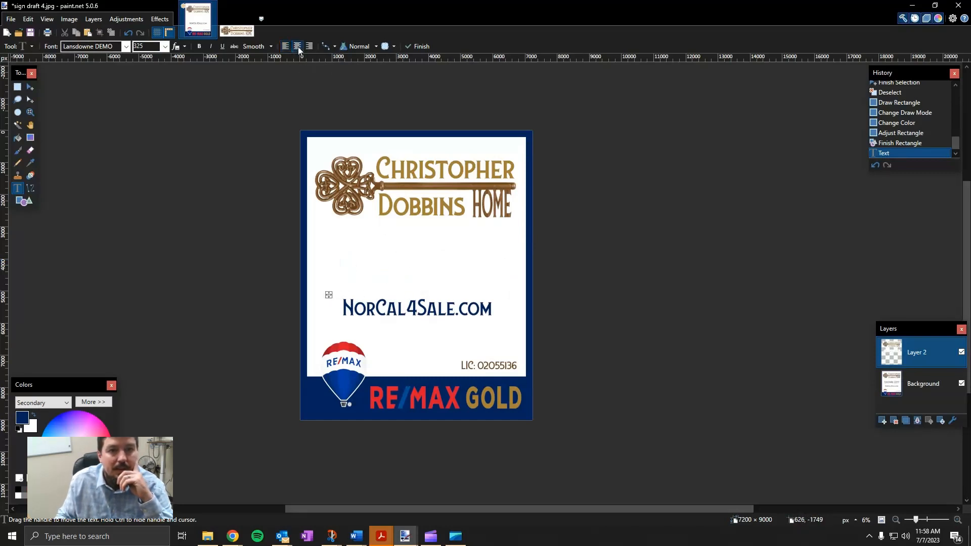
pyautogui.click(415, 275)
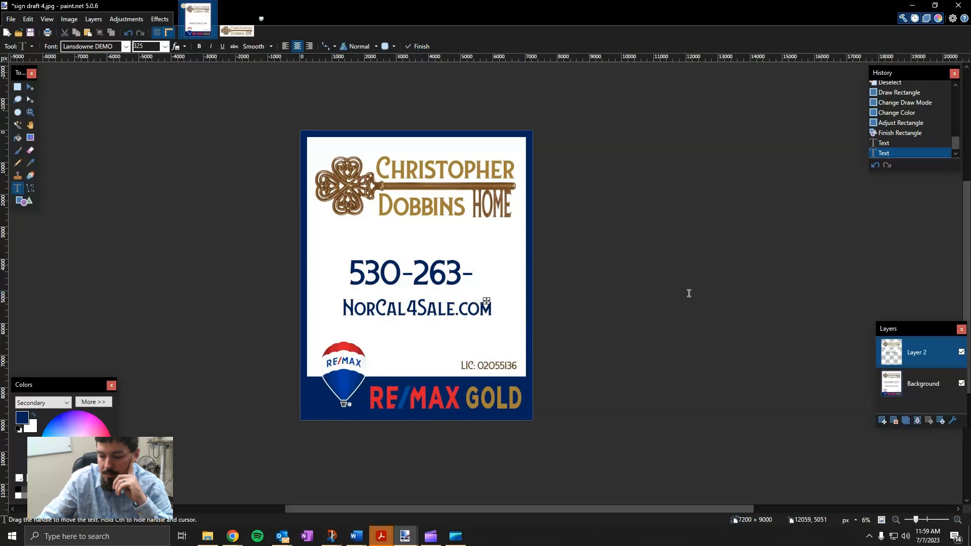
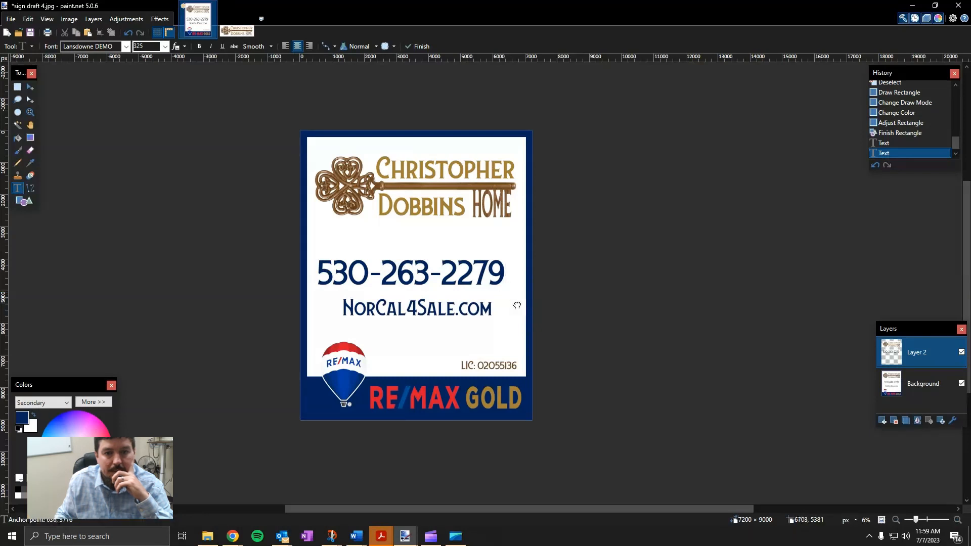
pyautogui.moveTo(511, 302); pyautogui.dragTo(514, 302)
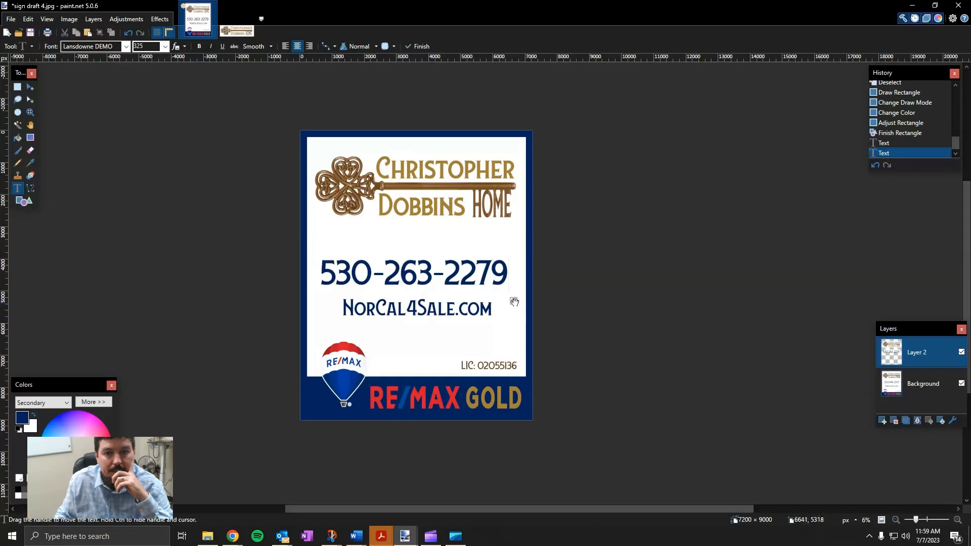
pyautogui.moveTo(514, 302); pyautogui.dragTo(517, 301)
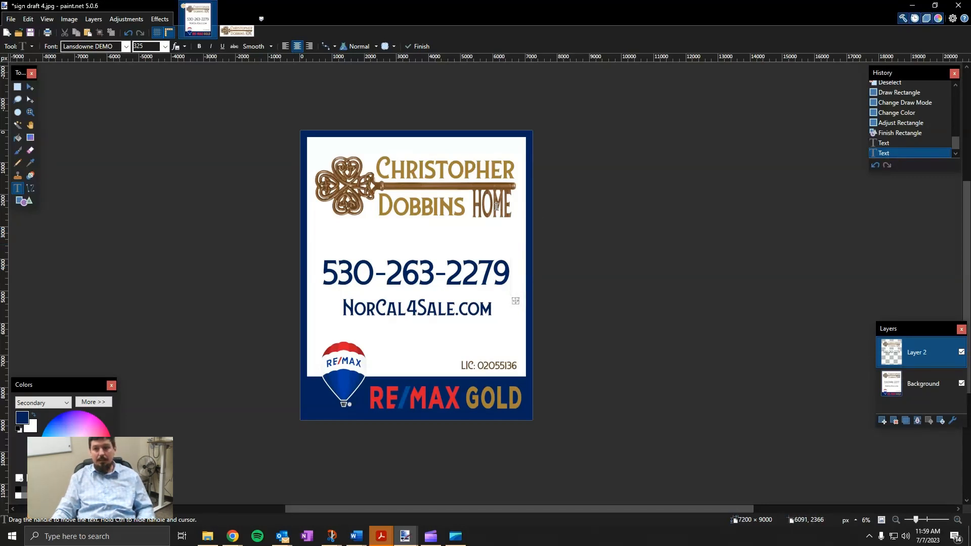
pyautogui.click(495, 186)
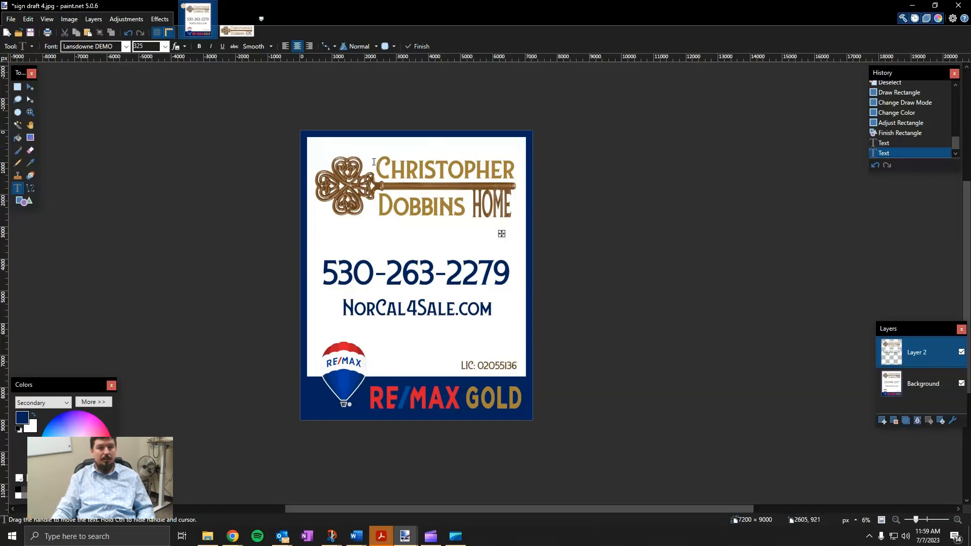
pyautogui.click(18, 88)
pyautogui.moveTo(312, 147); pyautogui.dragTo(521, 225)
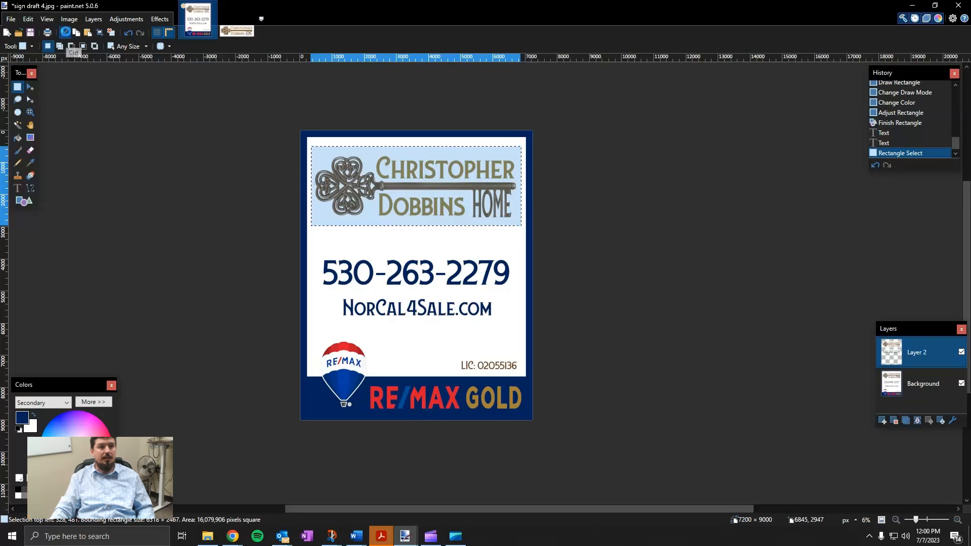
# Cut and paste the HOME logo, then stretch it across the top panel's full width
pyautogui.click(65, 32)
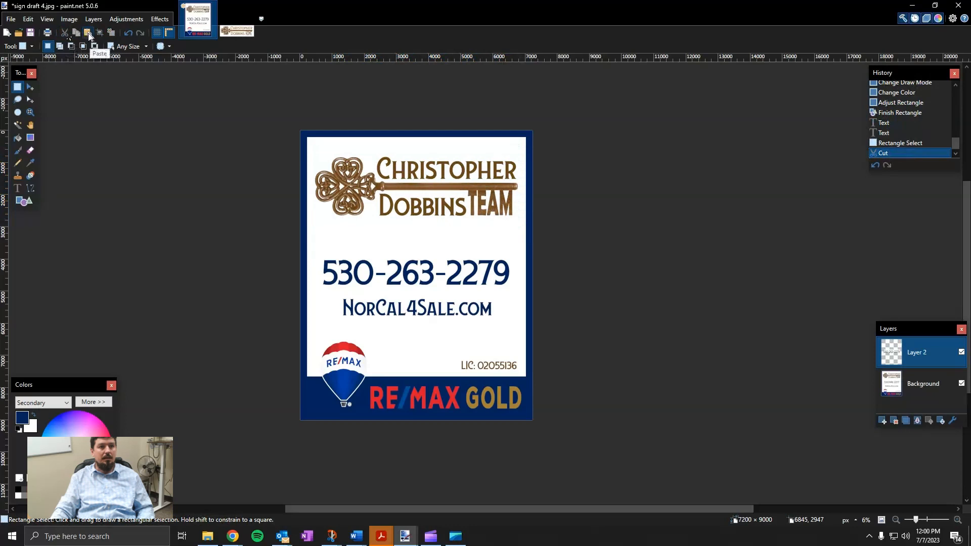
pyautogui.click(87, 34)
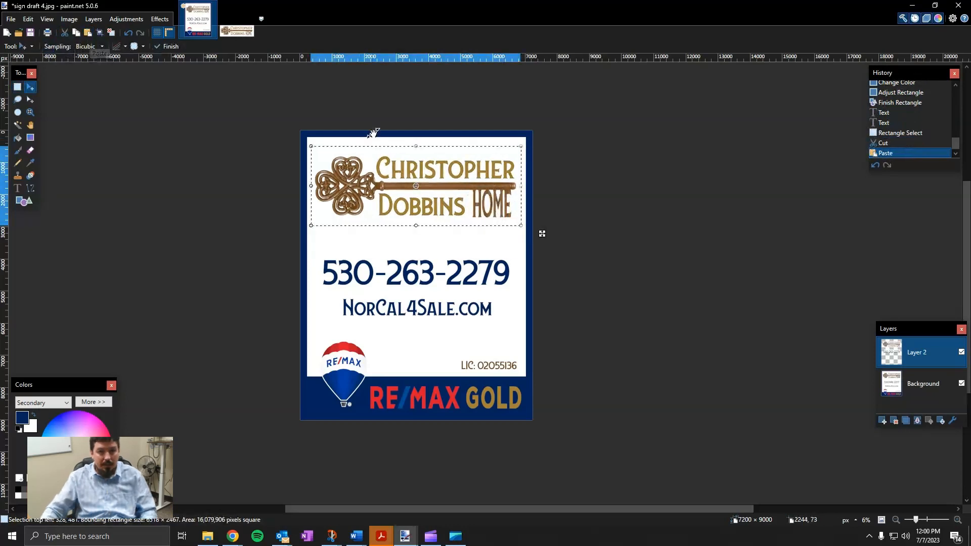
pyautogui.moveTo(311, 146); pyautogui.dragTo(307, 144)
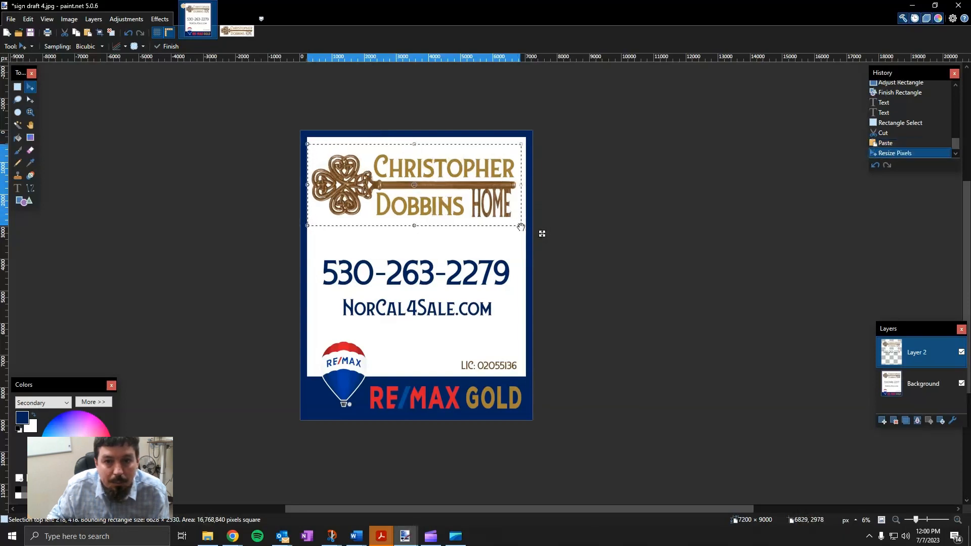
pyautogui.moveTo(522, 229); pyautogui.dragTo(524, 231)
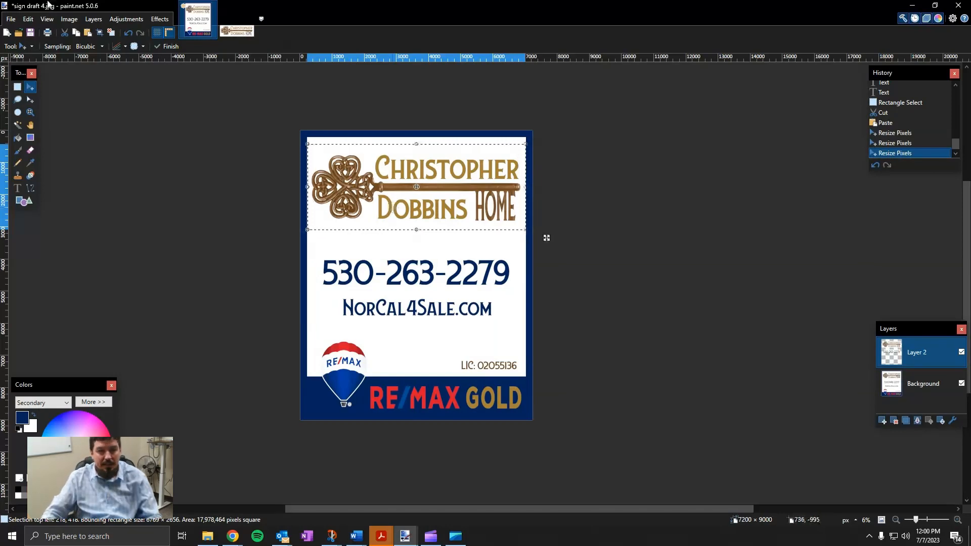
pyautogui.click(525, 231)
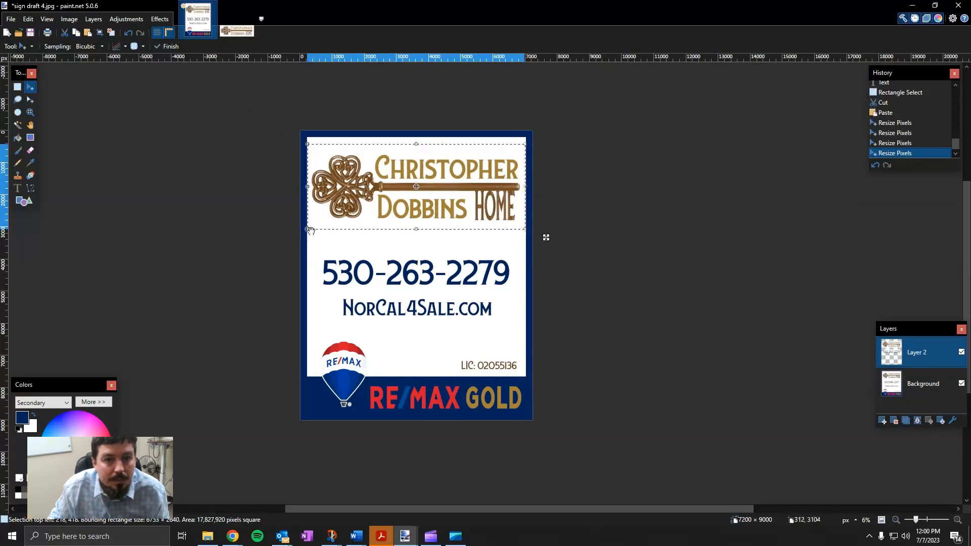
pyautogui.moveTo(308, 228); pyautogui.dragTo(310, 229)
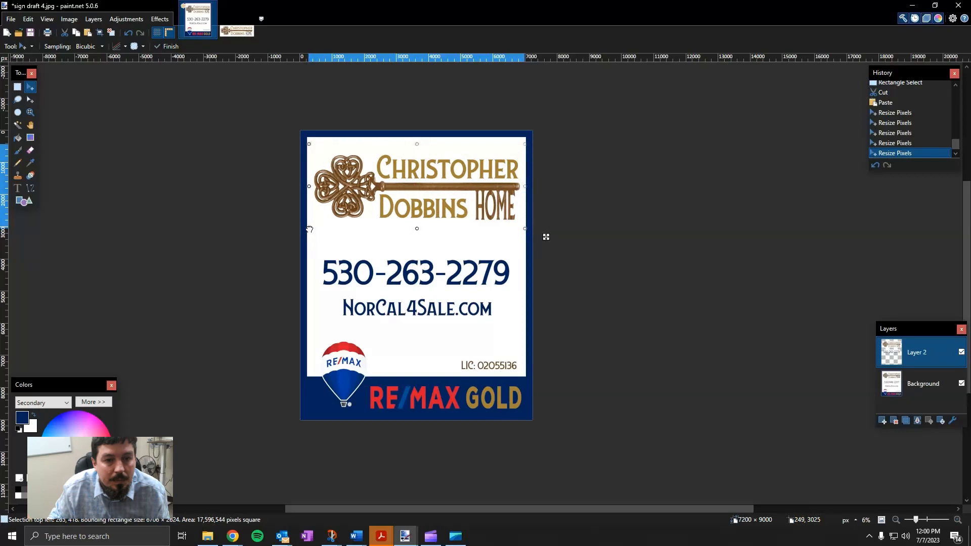
pyautogui.moveTo(309, 229); pyautogui.dragTo(308, 229)
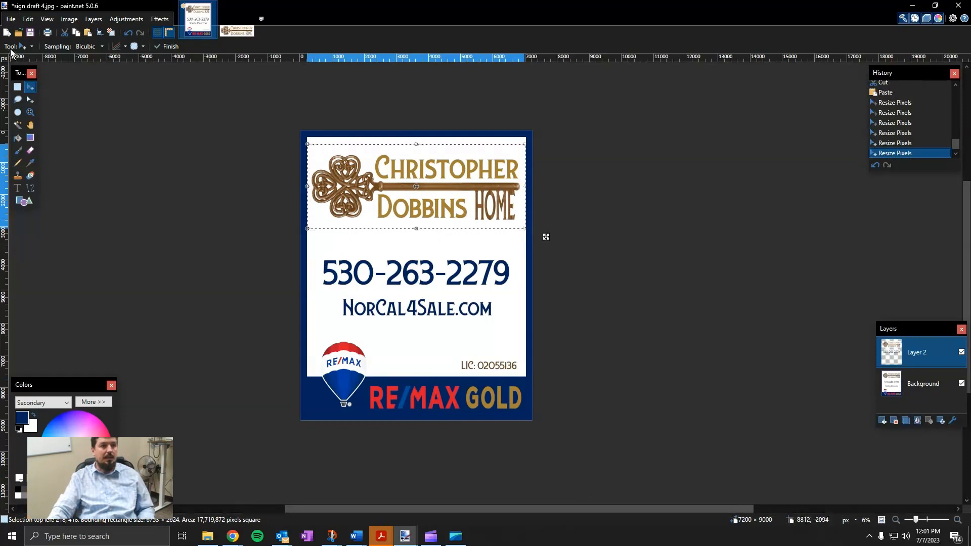
# Save As with JPEG format, declining to overwrite sign draft 4.jpg
pyautogui.click(10, 20)
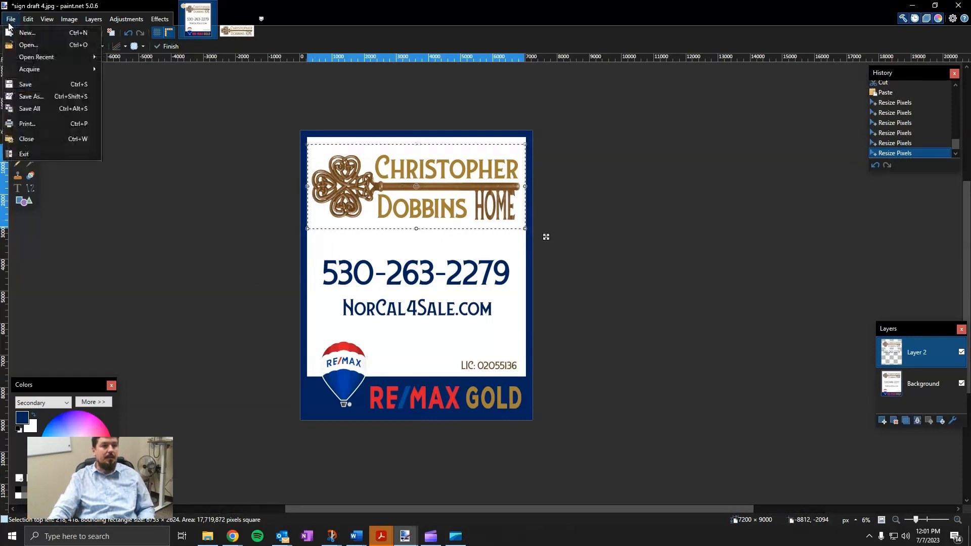
pyautogui.click(31, 96)
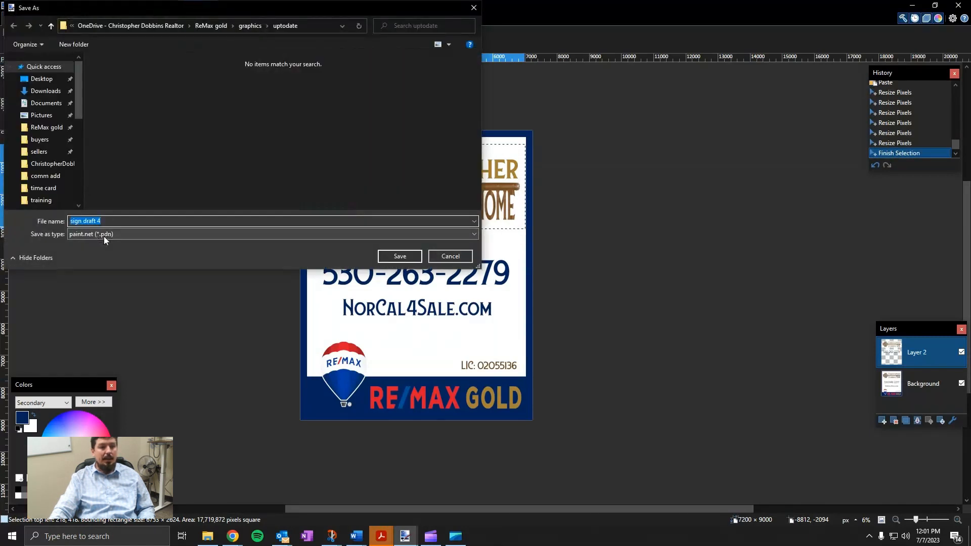
pyautogui.click(103, 236)
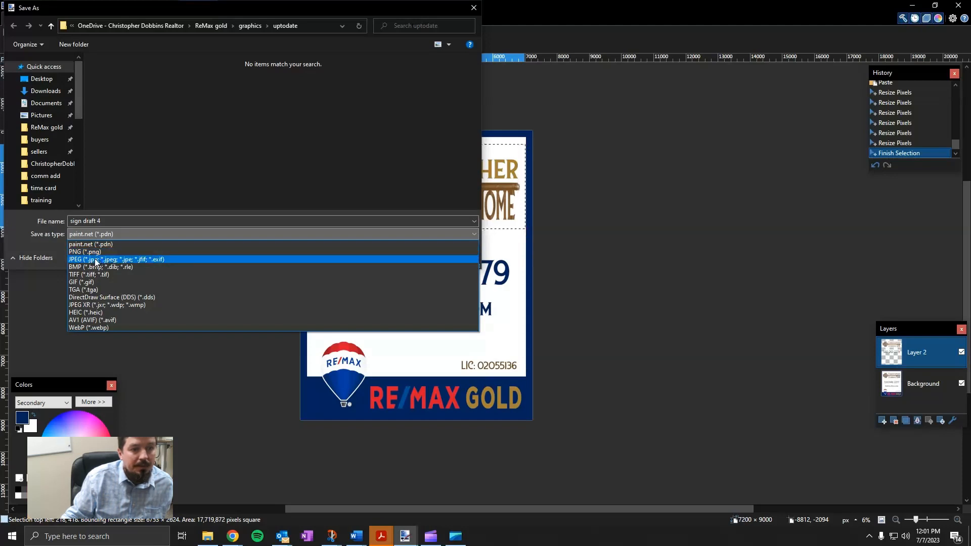
pyautogui.click(104, 260)
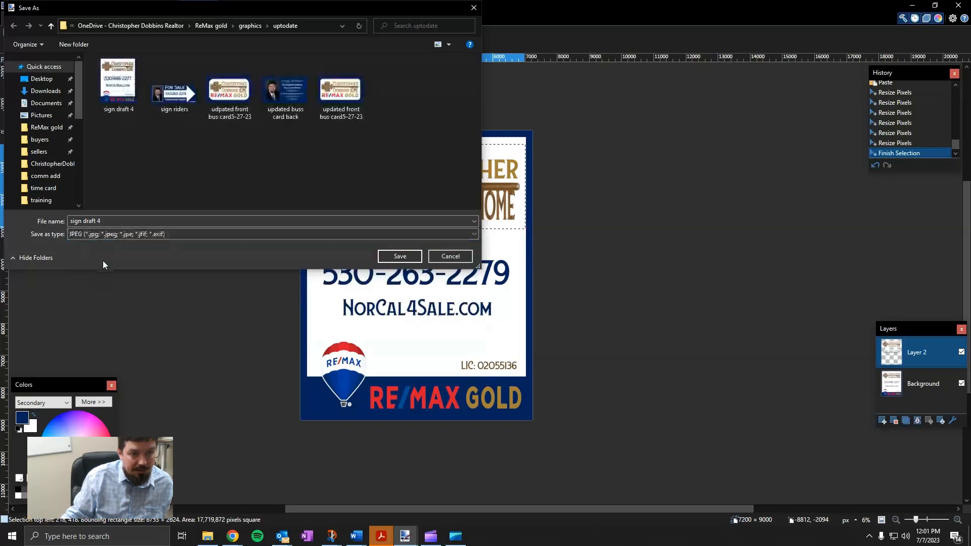
pyautogui.click(402, 257)
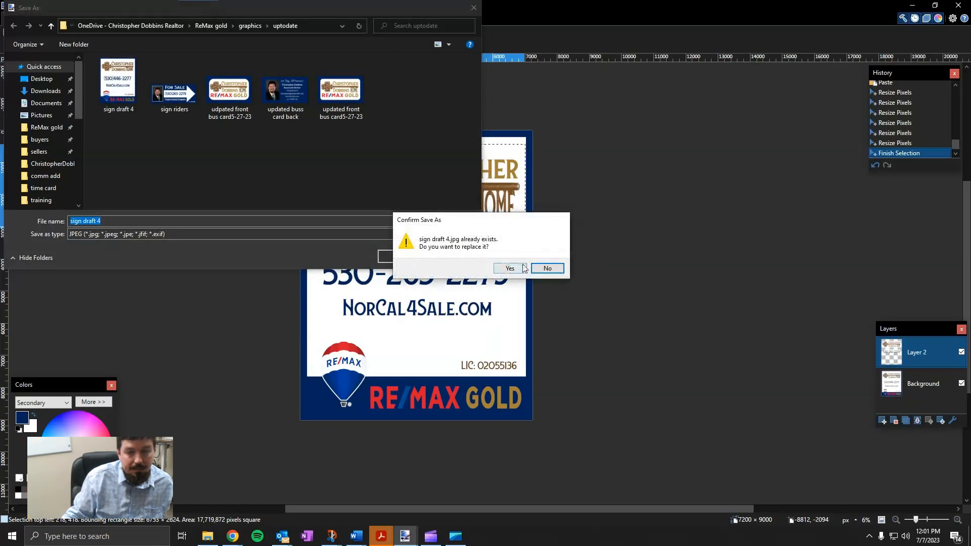
pyautogui.click(548, 270)
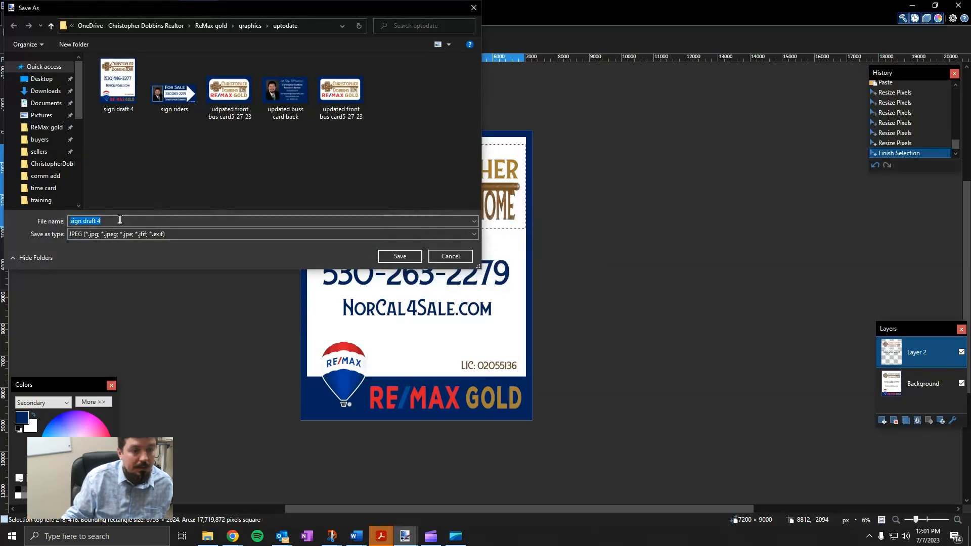
# Rename the file to 'sign final' and save it as a JPEG
pyautogui.click(121, 220)
pyautogui.moveTo(127, 219); pyautogui.dragTo(86, 220)
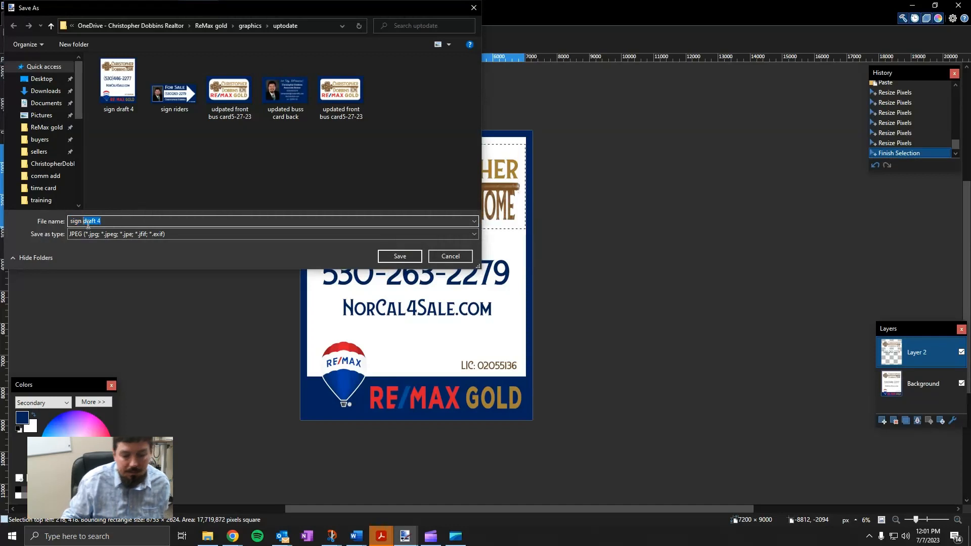
pyautogui.write('fil')
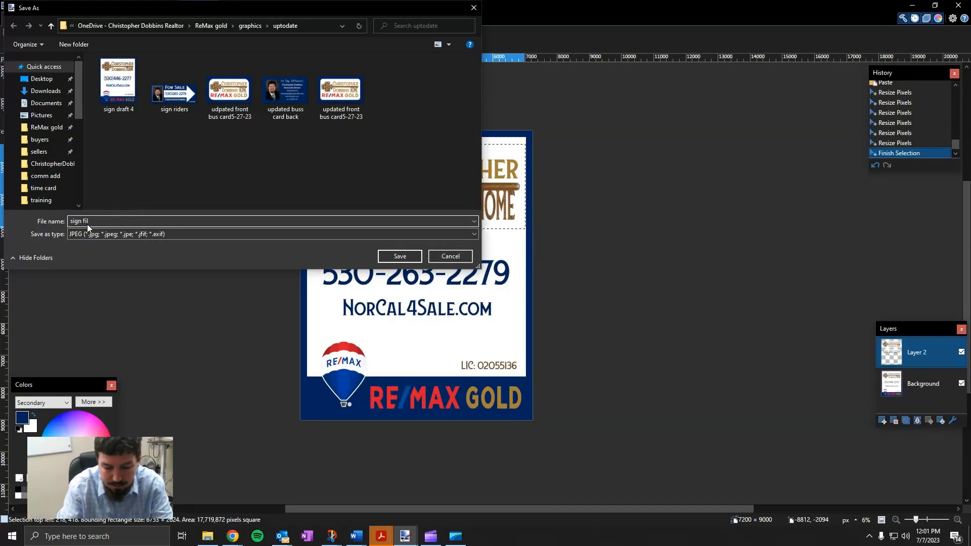
pyautogui.press('BackSpace')
pyautogui.press('BackSpace')
pyautogui.press('BackSpace')
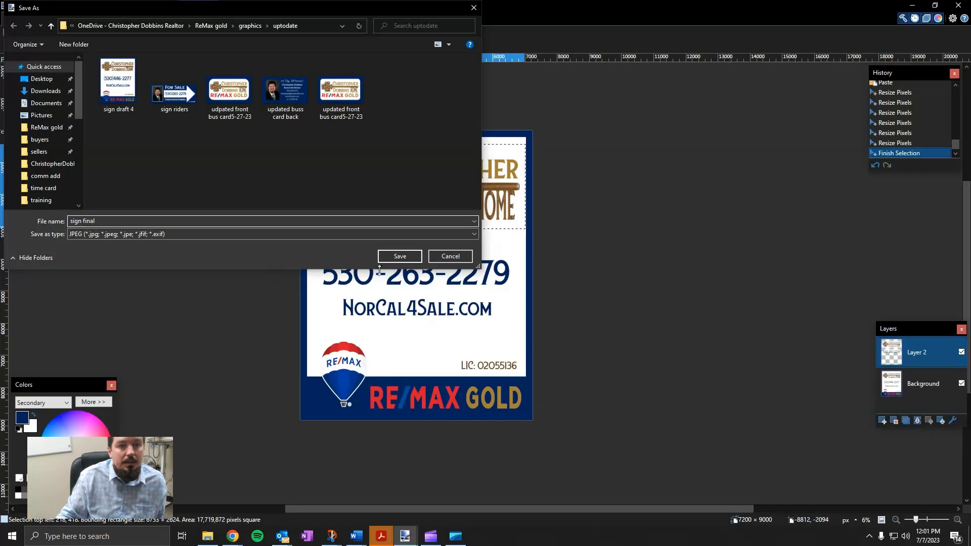
pyautogui.click(405, 257)
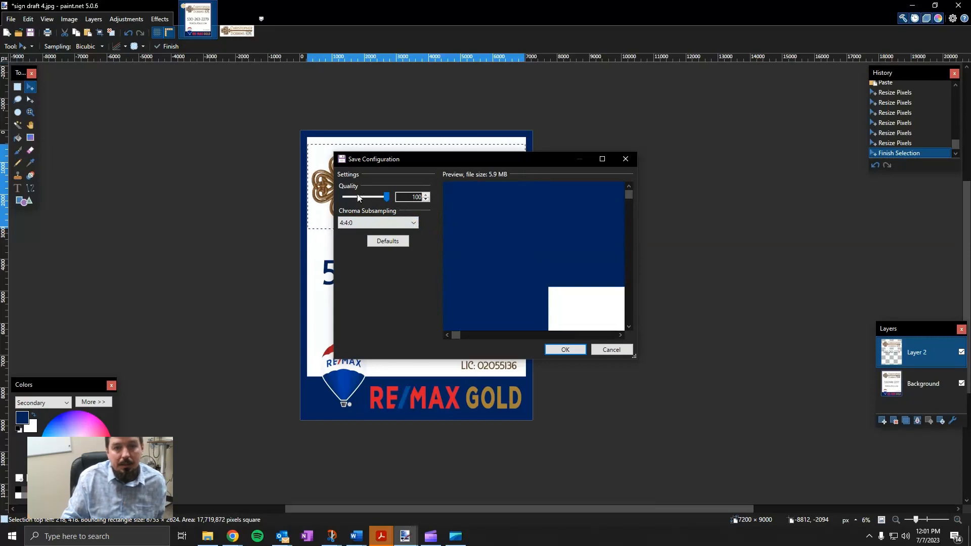
# Save the sign as 'sign final.jpg' at JPEG quality 100, flattening it to one layer
pyautogui.scroll(-5, 566, 306)
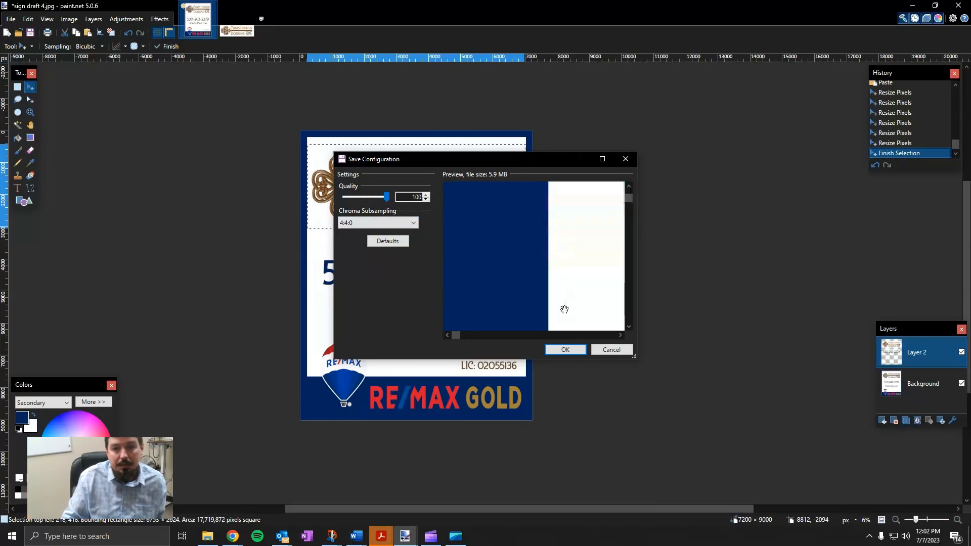
pyautogui.scroll(-3, 564, 309)
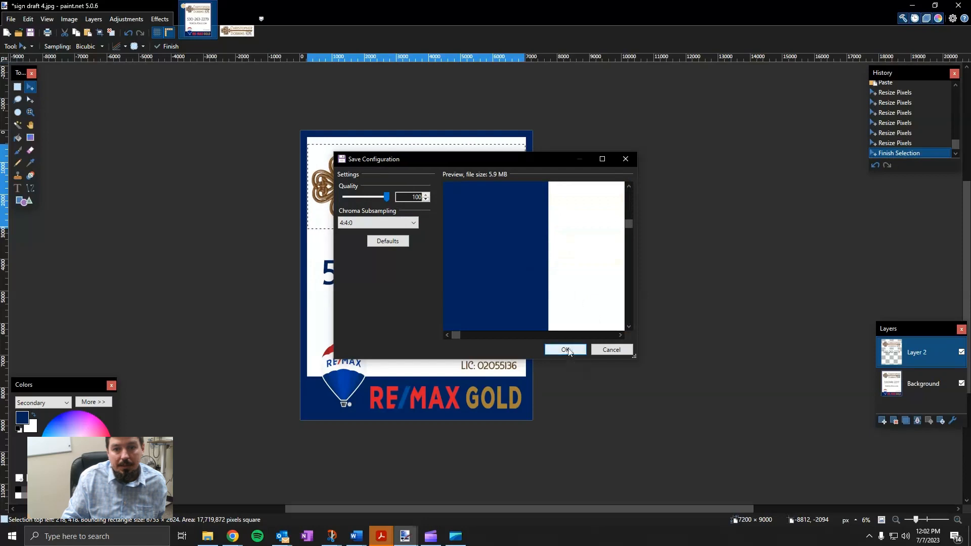
pyautogui.moveTo(460, 336); pyautogui.dragTo(603, 349)
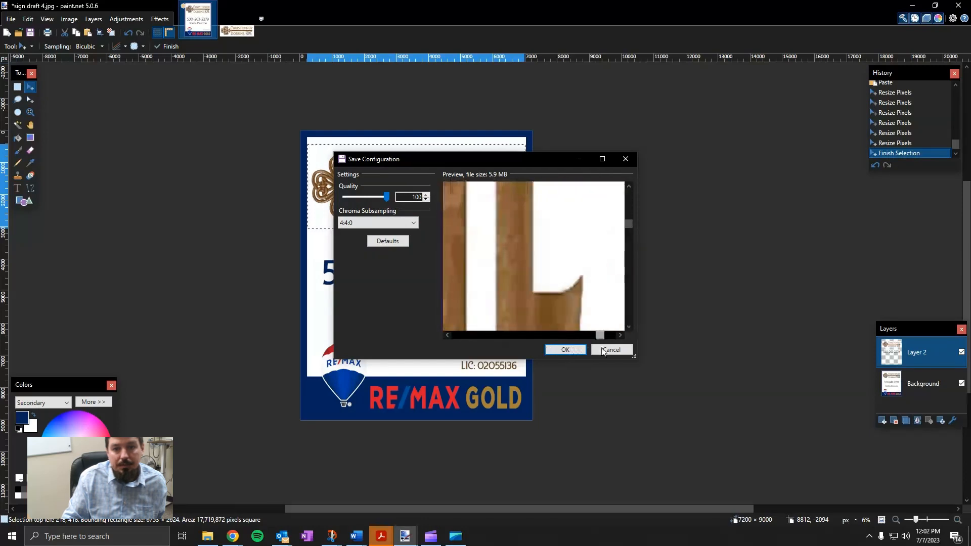
pyautogui.click(565, 350)
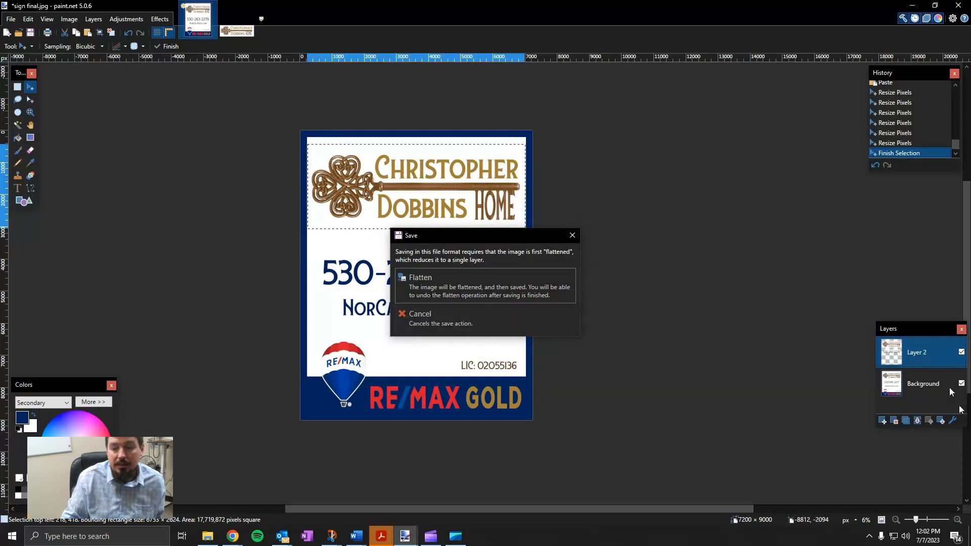
pyautogui.click(490, 286)
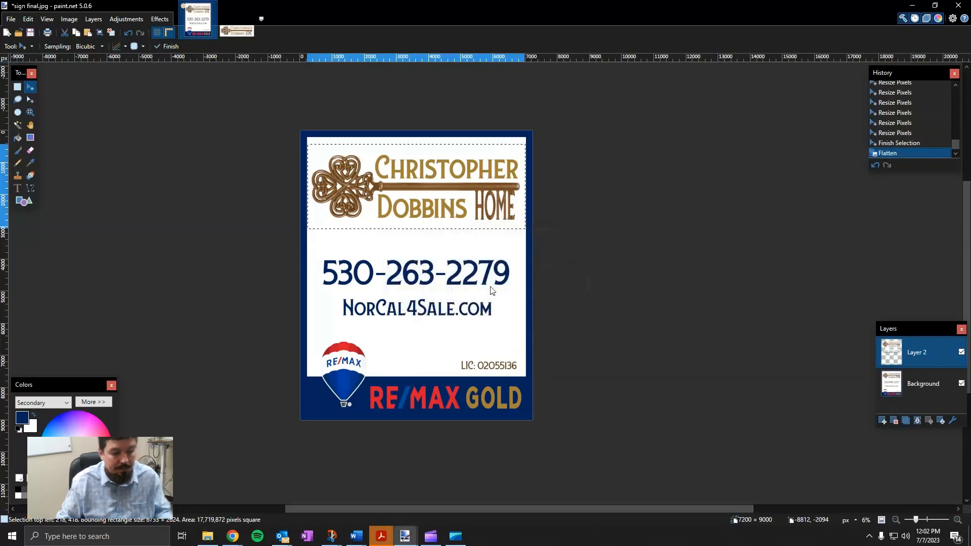